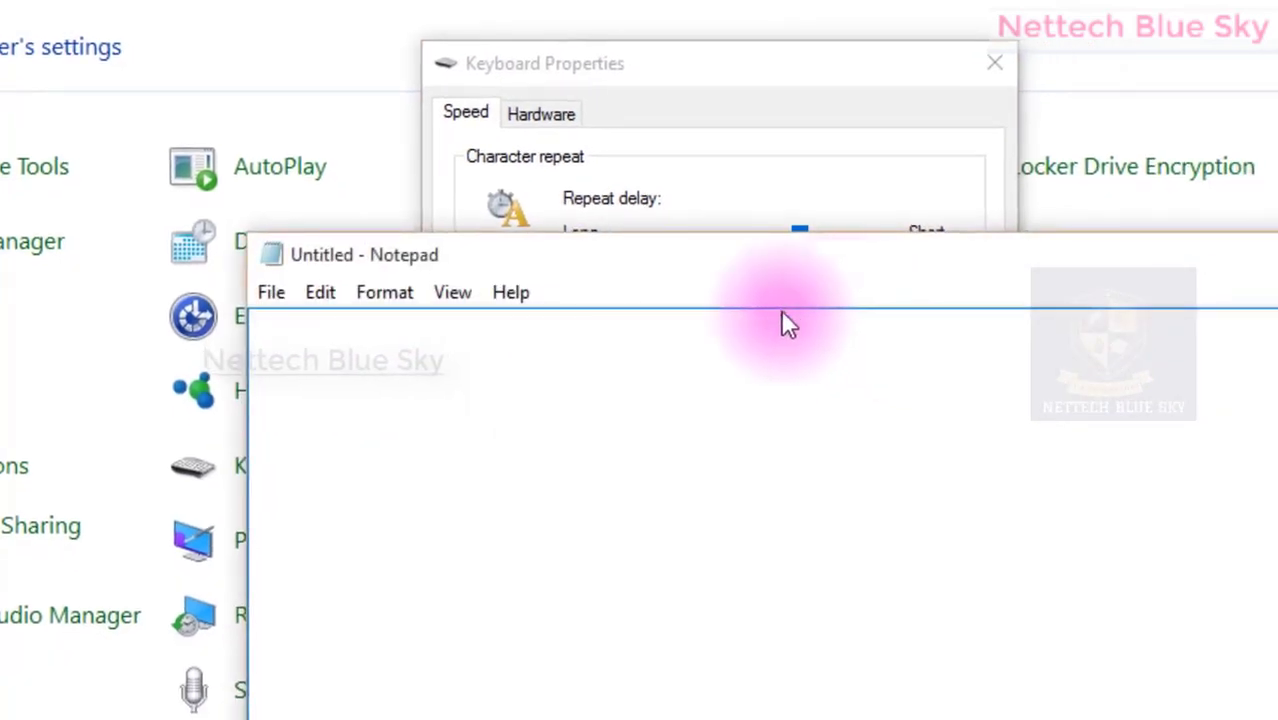
# - Arrange the Notepad and Keyboard Properties windows side by side and enter the test text gdfgdgfgdfgghh in the note
pyautogui.moveTo(750, 268); pyautogui.dragTo(950, 92)
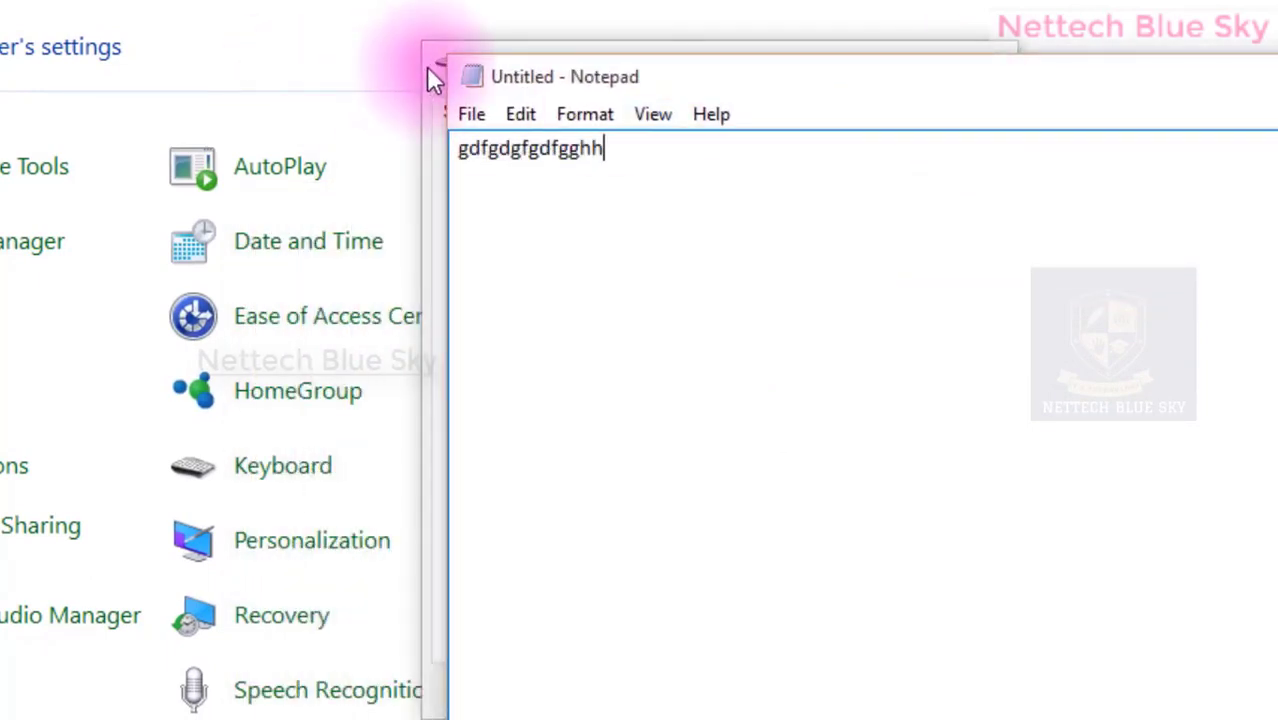
pyautogui.moveTo(430, 68); pyautogui.dragTo(66, 46)
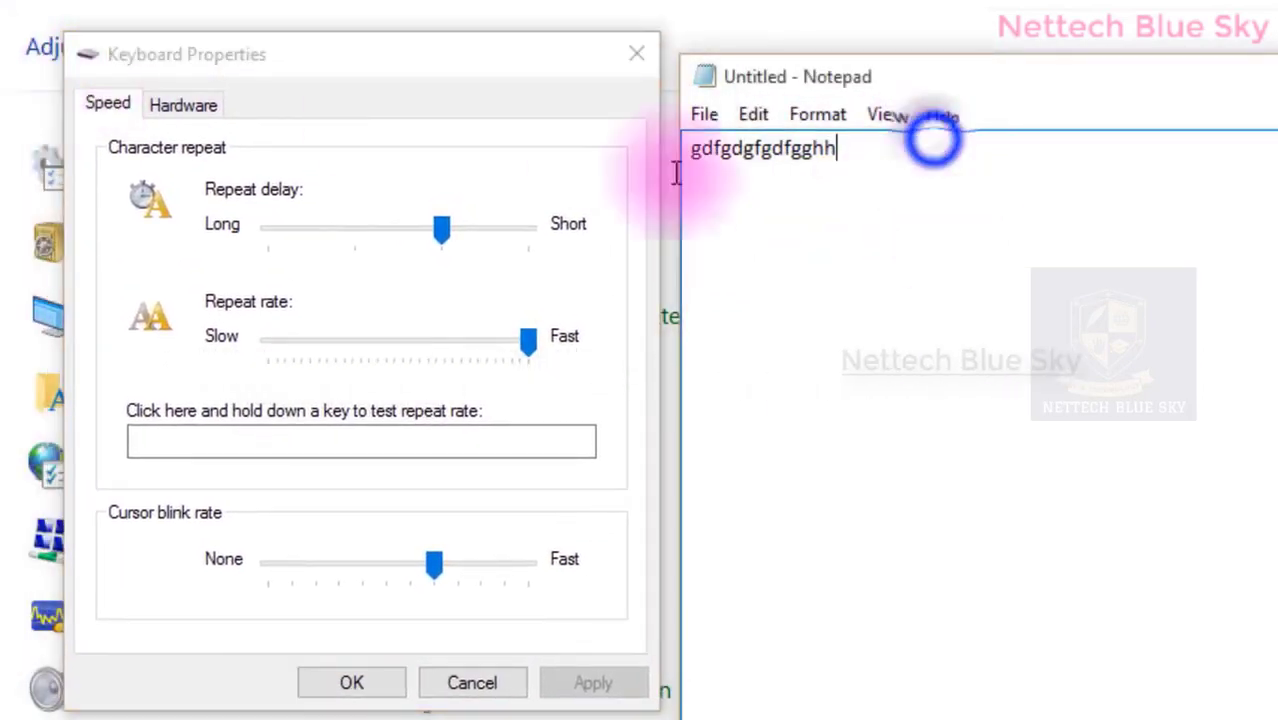
pyautogui.hotkey('ctrl', 'a')
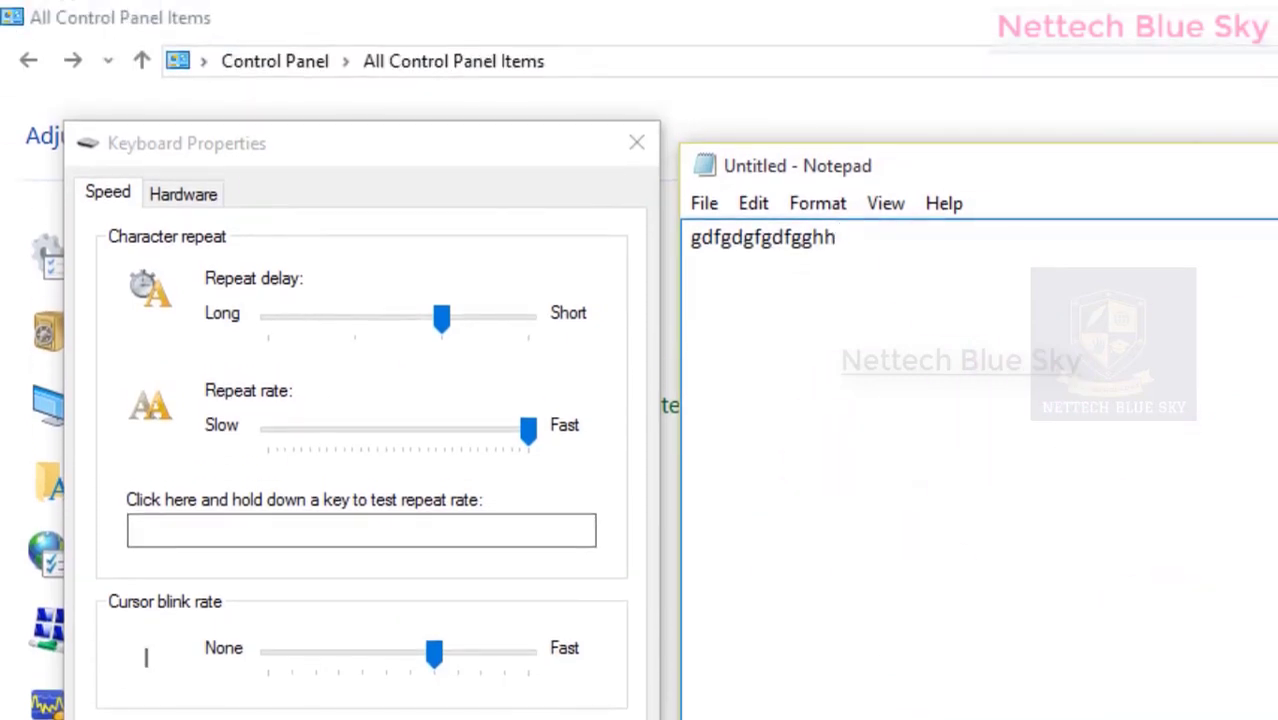
pyautogui.doubleClick(1047, 250)
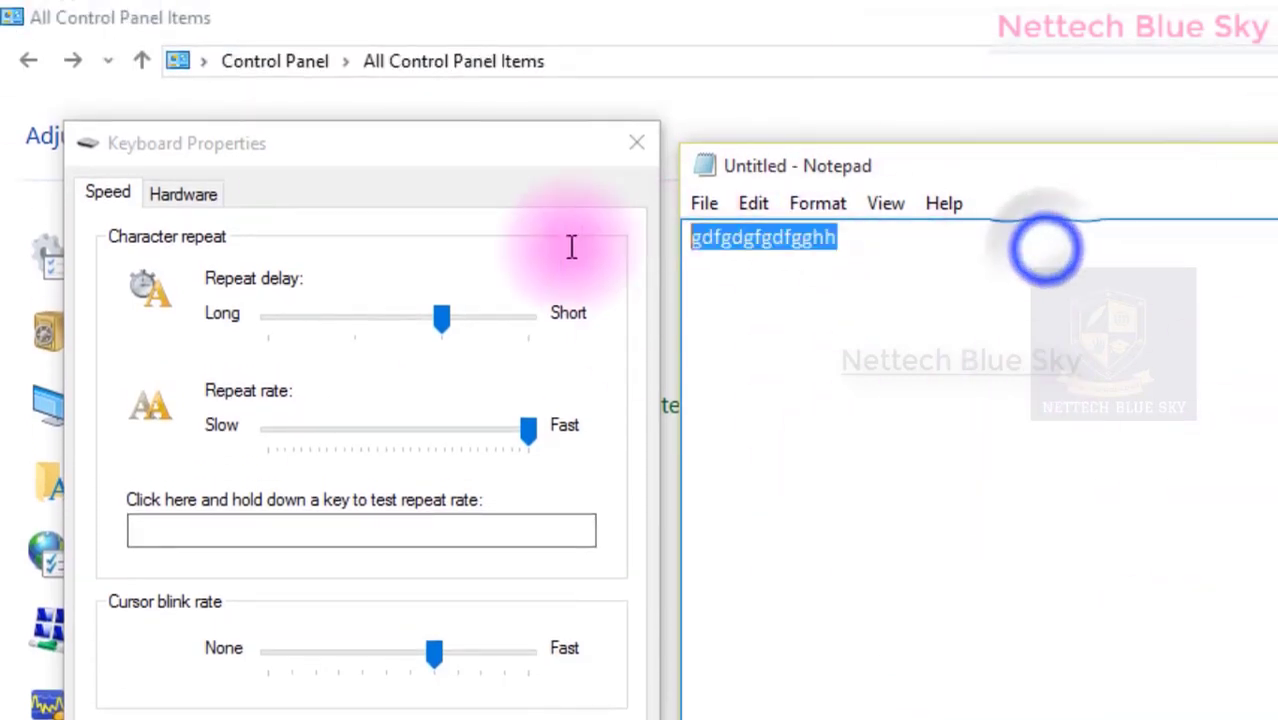
pyautogui.click(960, 295)
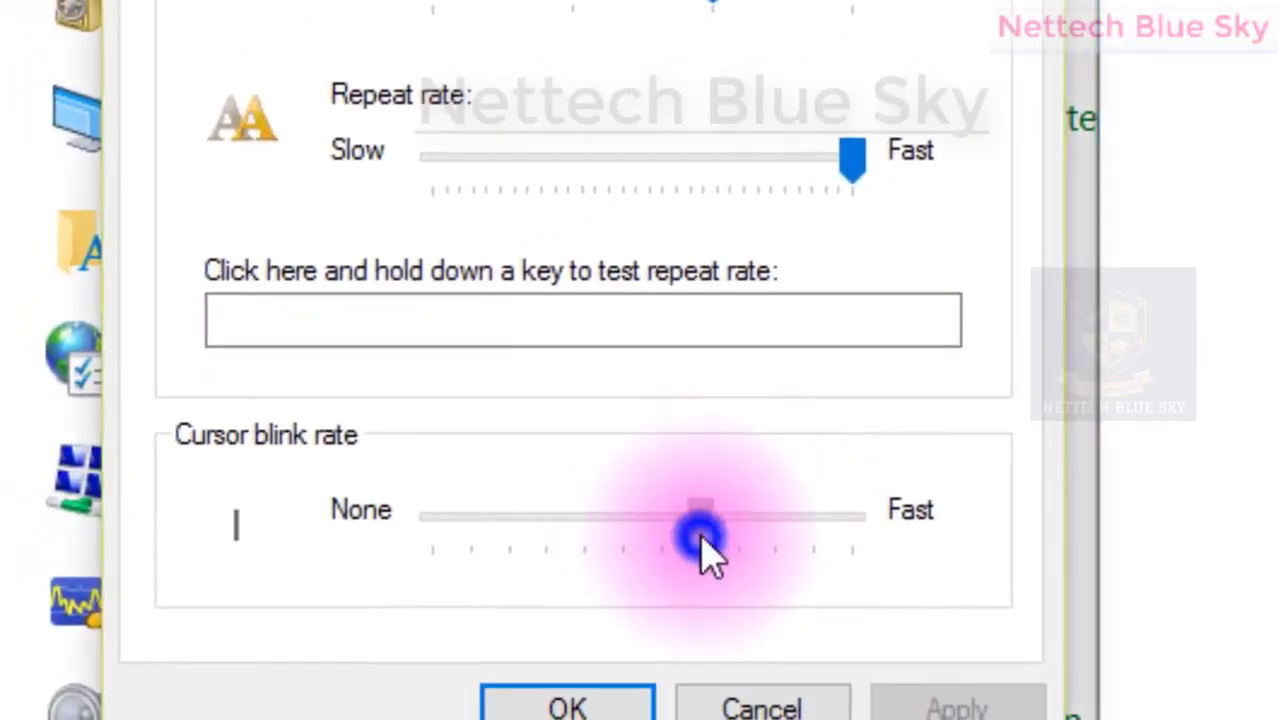
# - Set the cursor blink rate to one notch below Fast, apply it, and check the blinking cursor in Notepad
pyautogui.moveTo(700, 540); pyautogui.dragTo(836, 562)
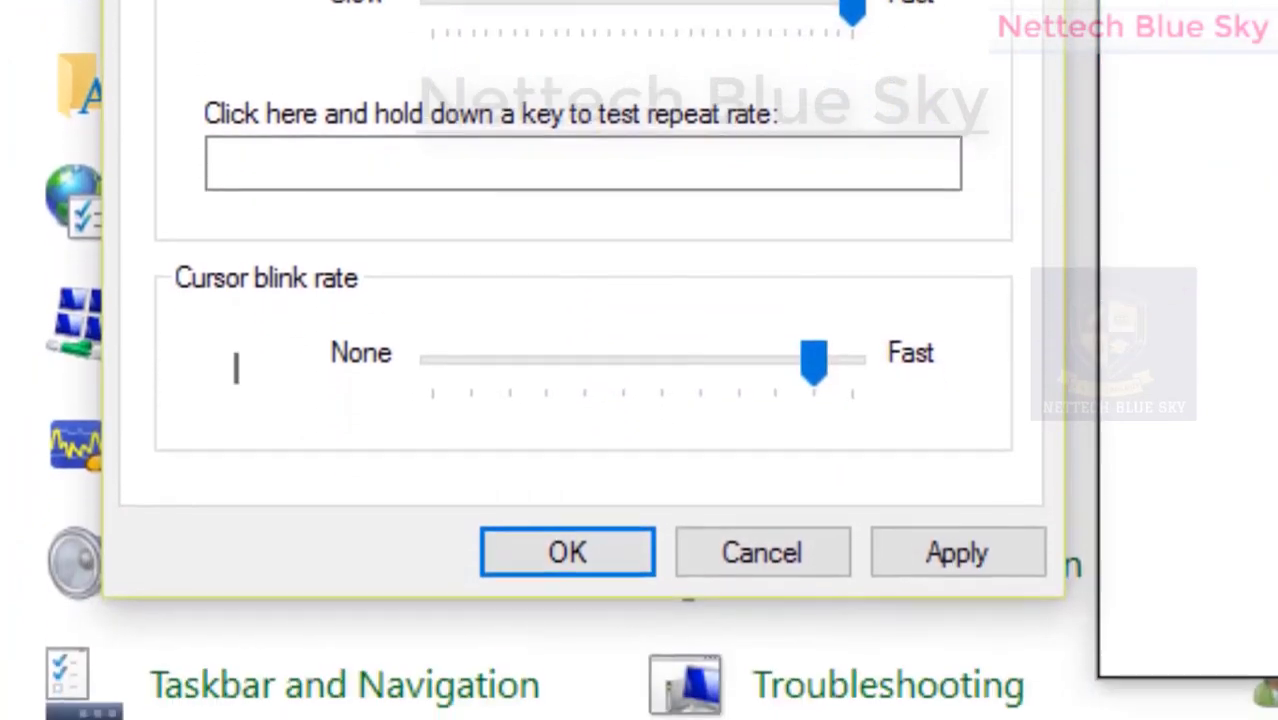
pyautogui.click(1225, 300)
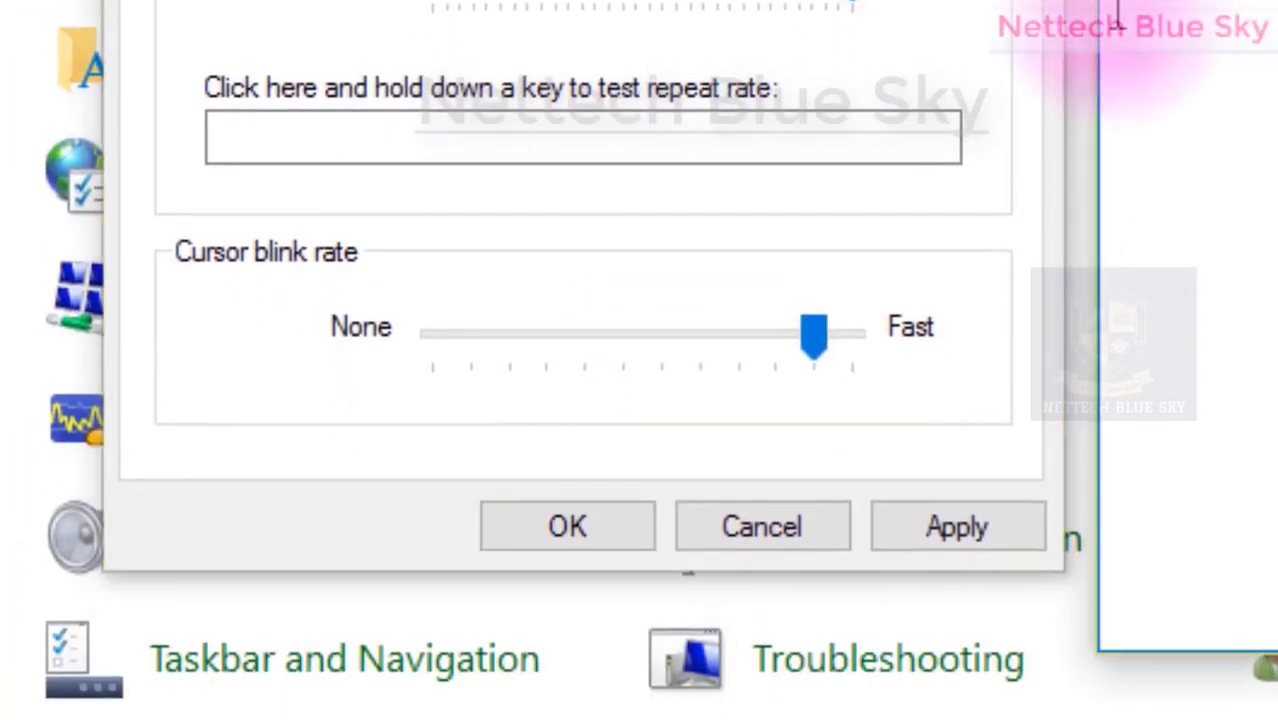
pyautogui.click(950, 535)
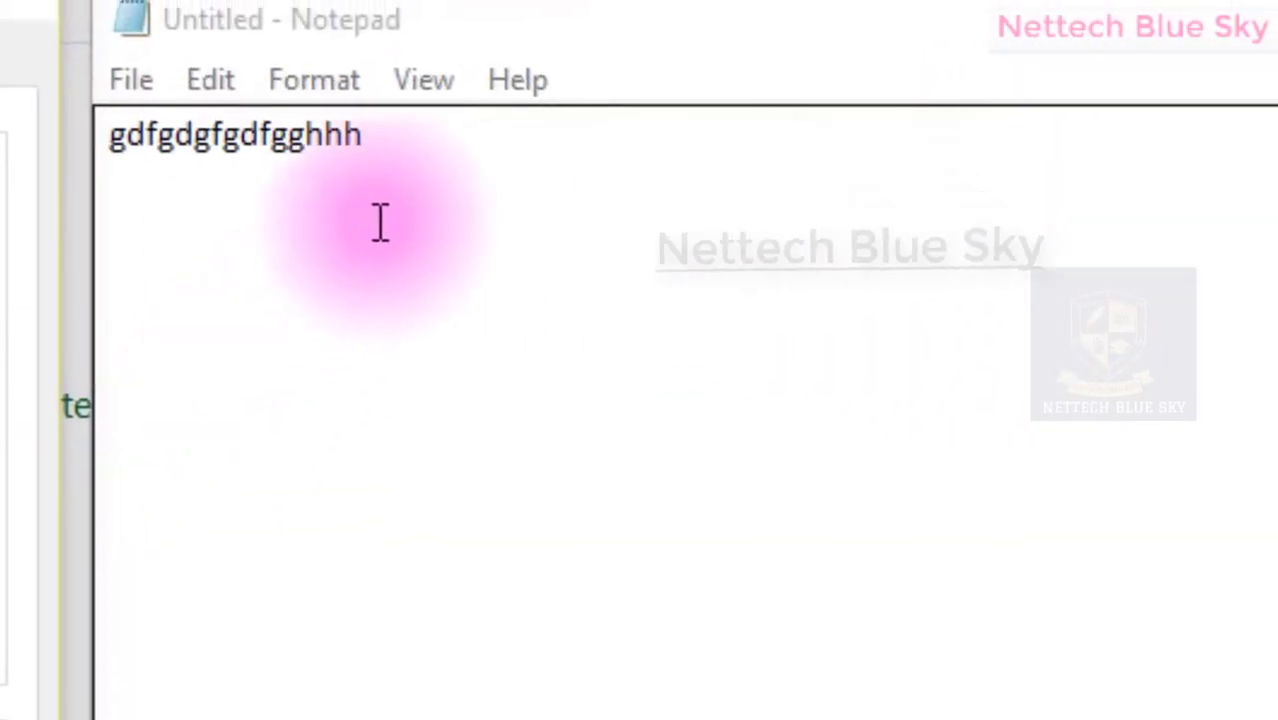
pyautogui.click(389, 170)
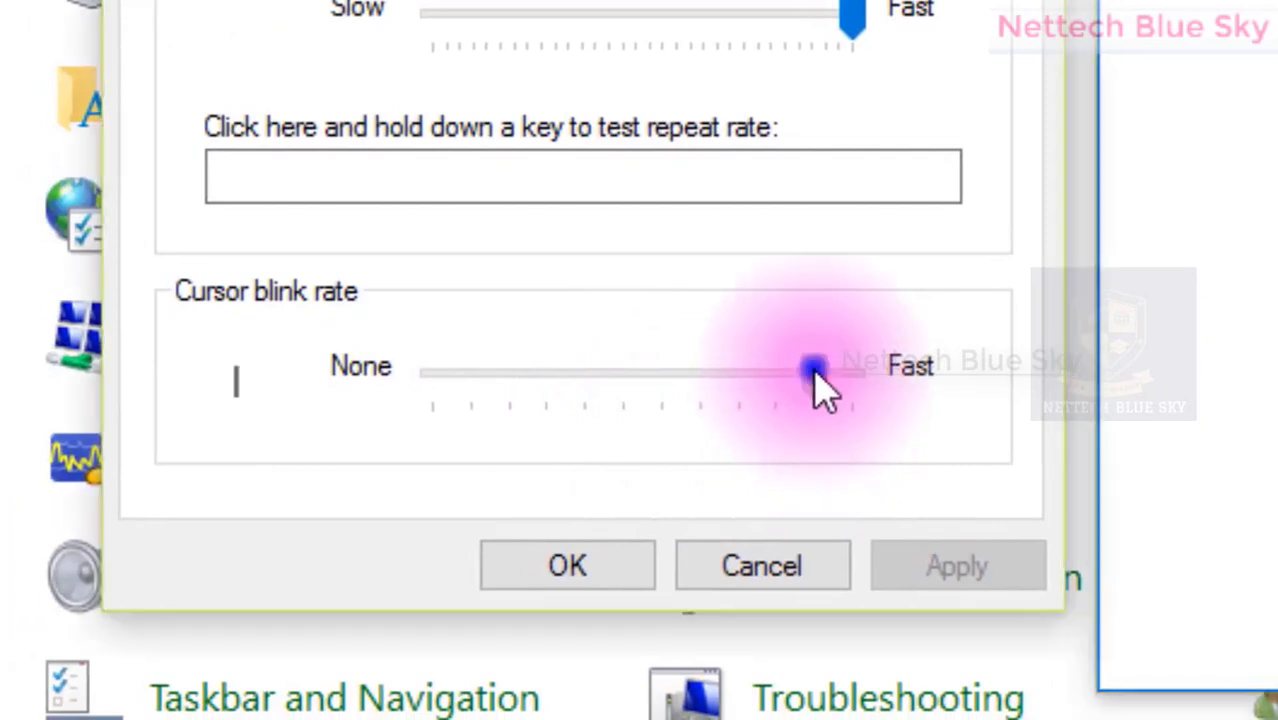
# - Try the cursor blink rate at Fast against the Notepad text, and apply a slow rate two notches above None
pyautogui.moveTo(815, 373); pyautogui.dragTo(881, 367)
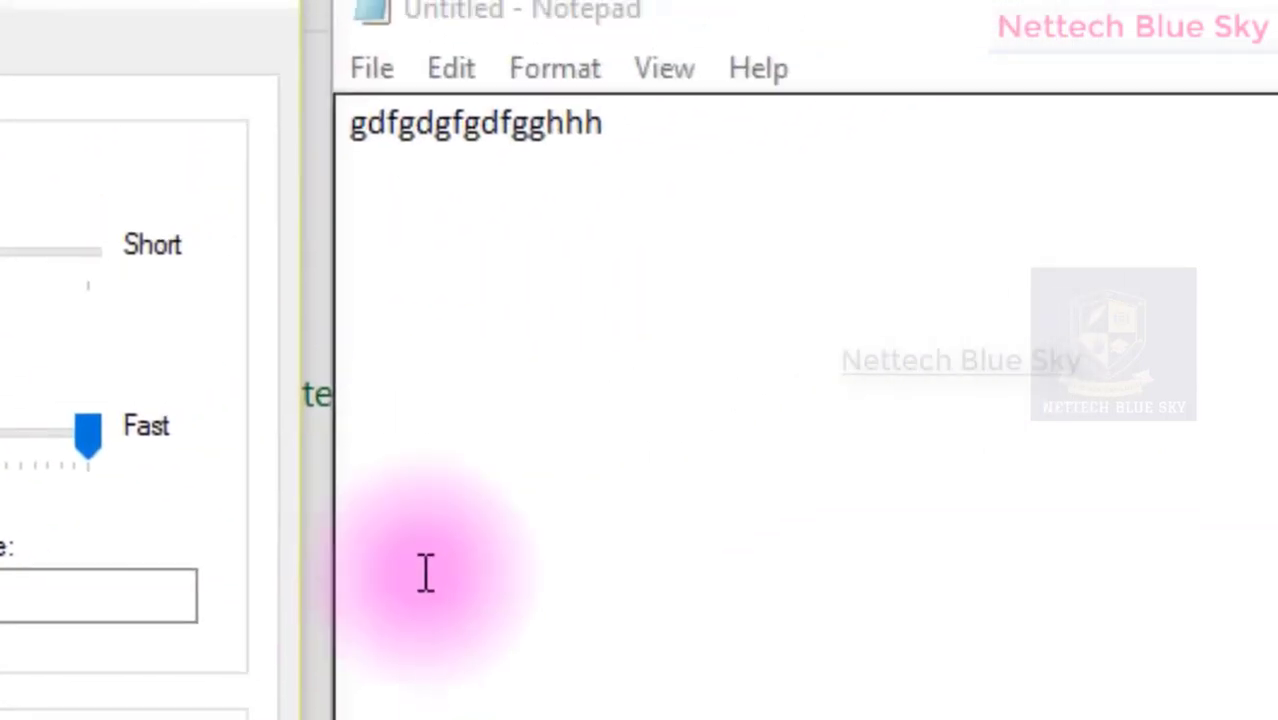
pyautogui.click(612, 186)
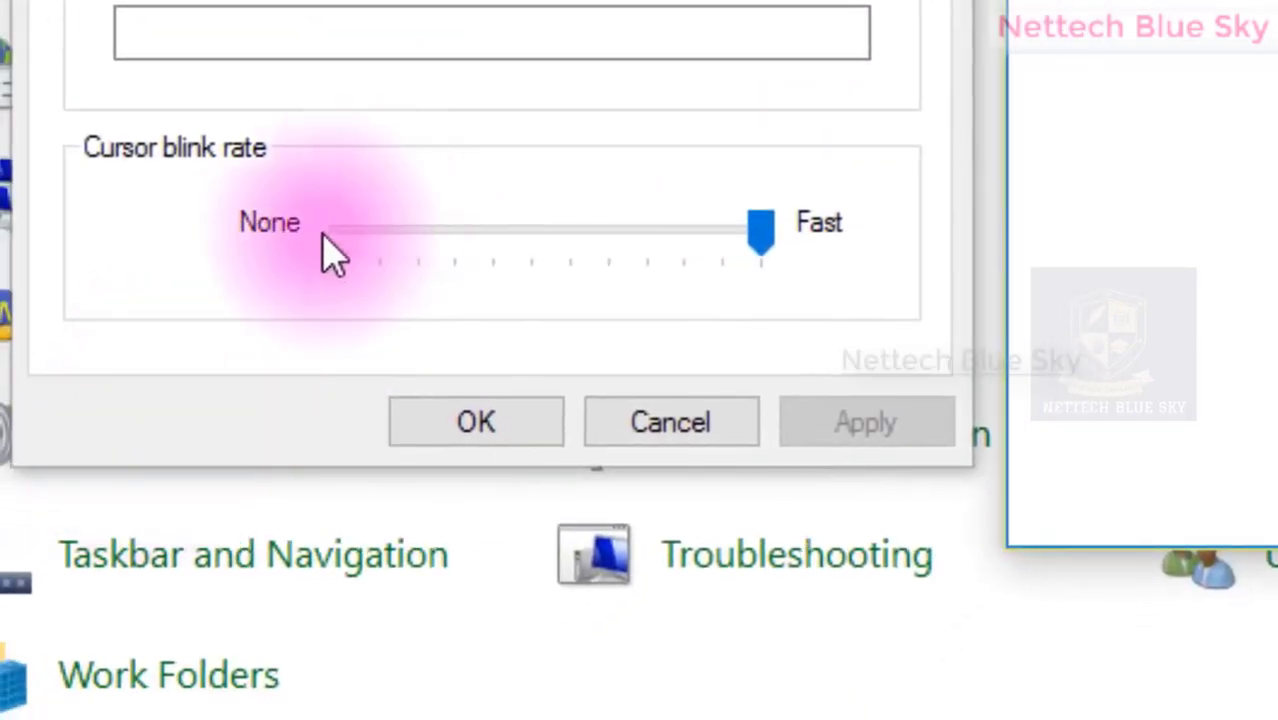
pyautogui.click(358, 240)
pyautogui.click(357, 243)
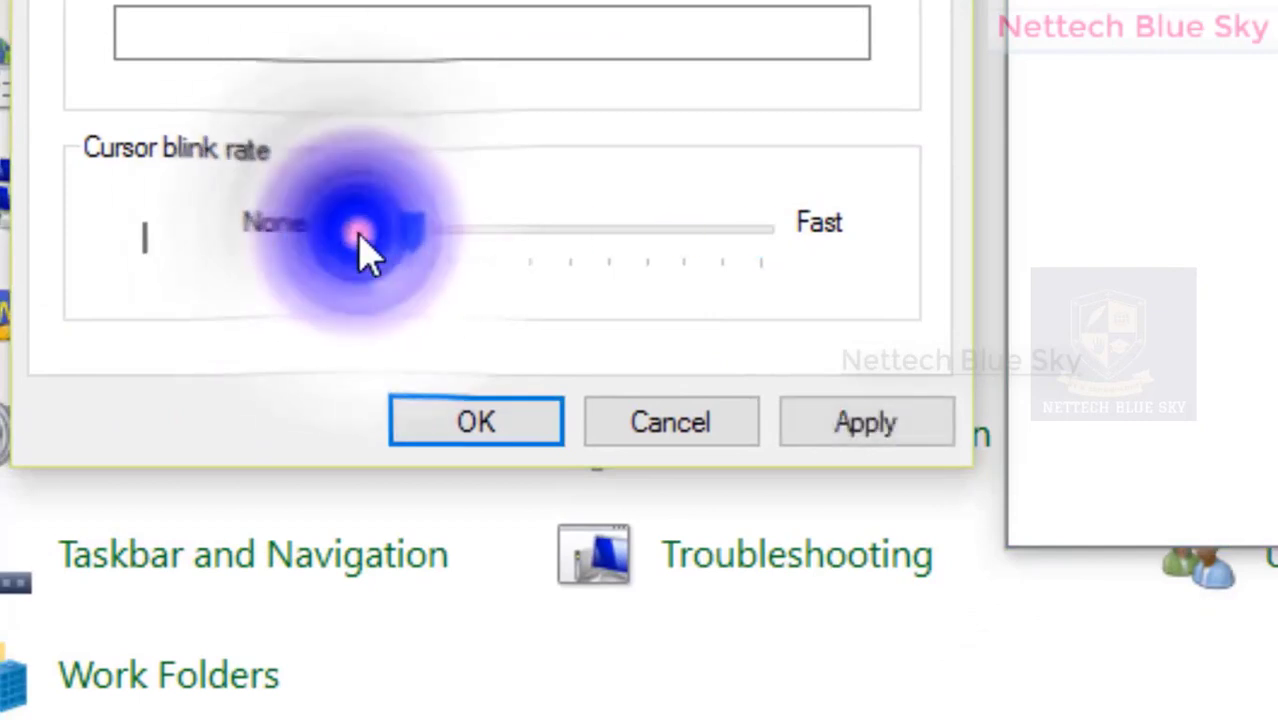
pyautogui.click(862, 442)
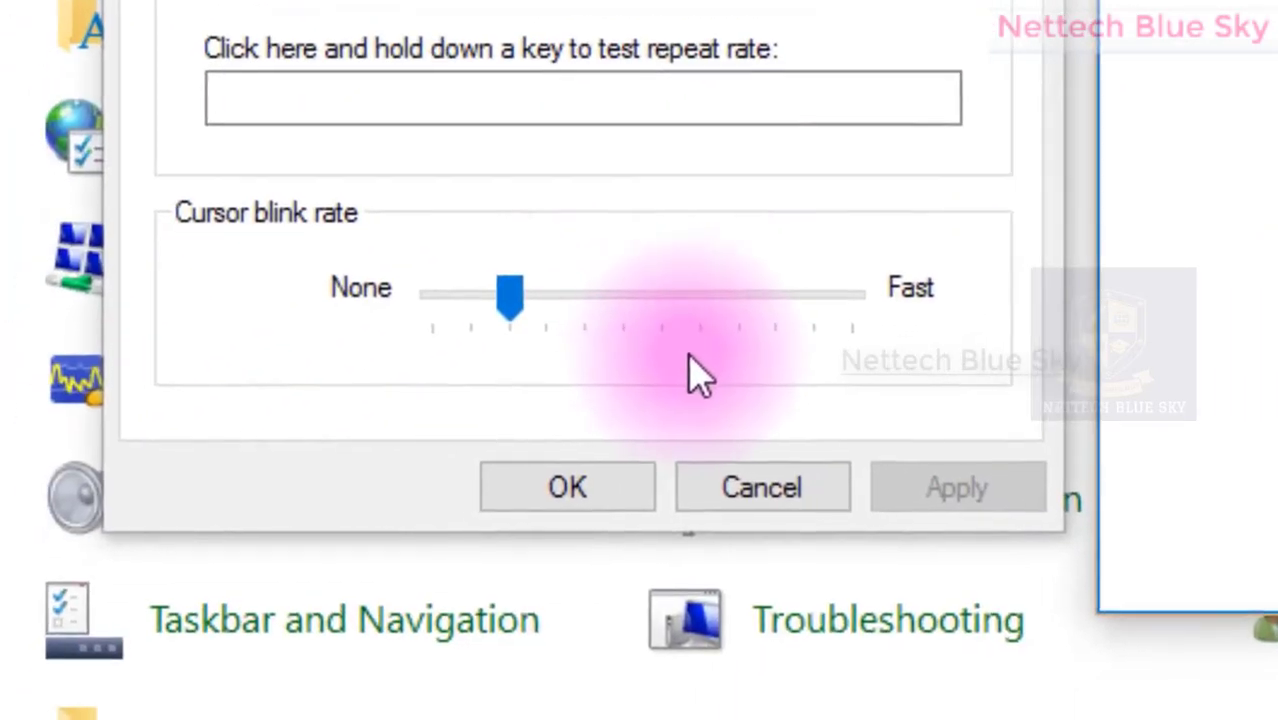
# - Set the cursor blink rate to two notches below Fast, apply it, and return to the Notepad text
pyautogui.click(770, 298)
pyautogui.click(770, 298)
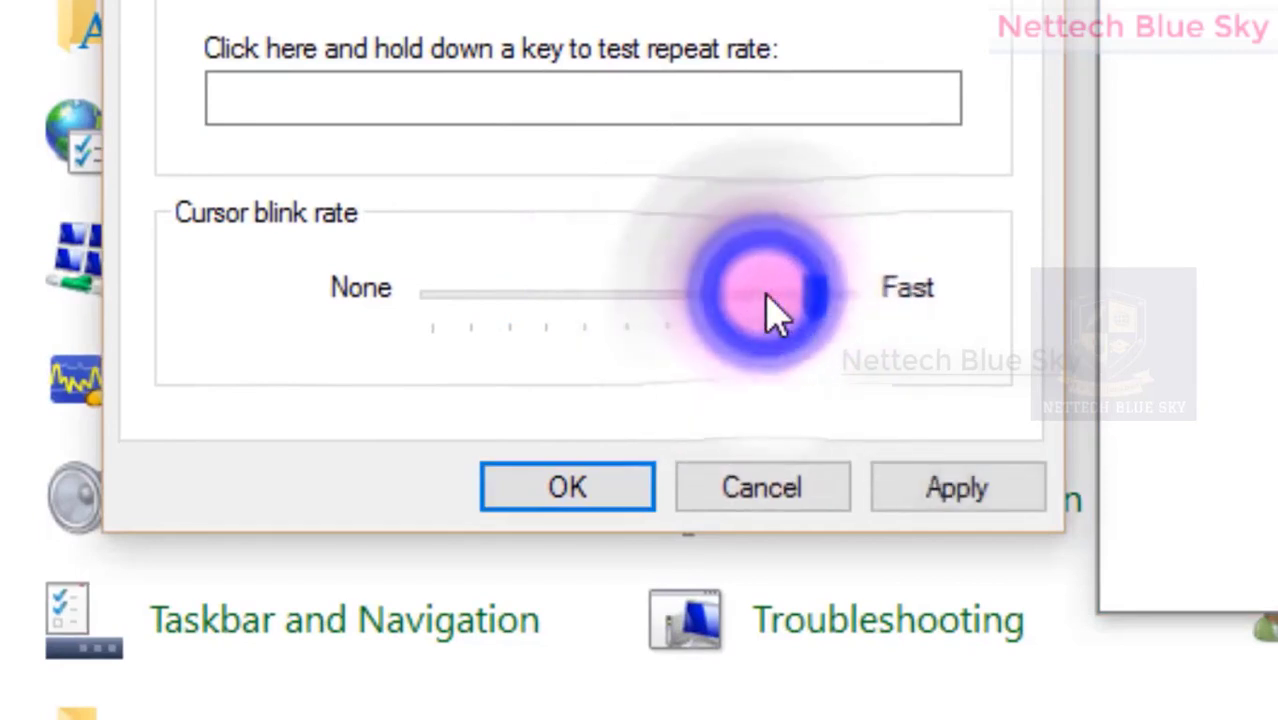
pyautogui.click(780, 300)
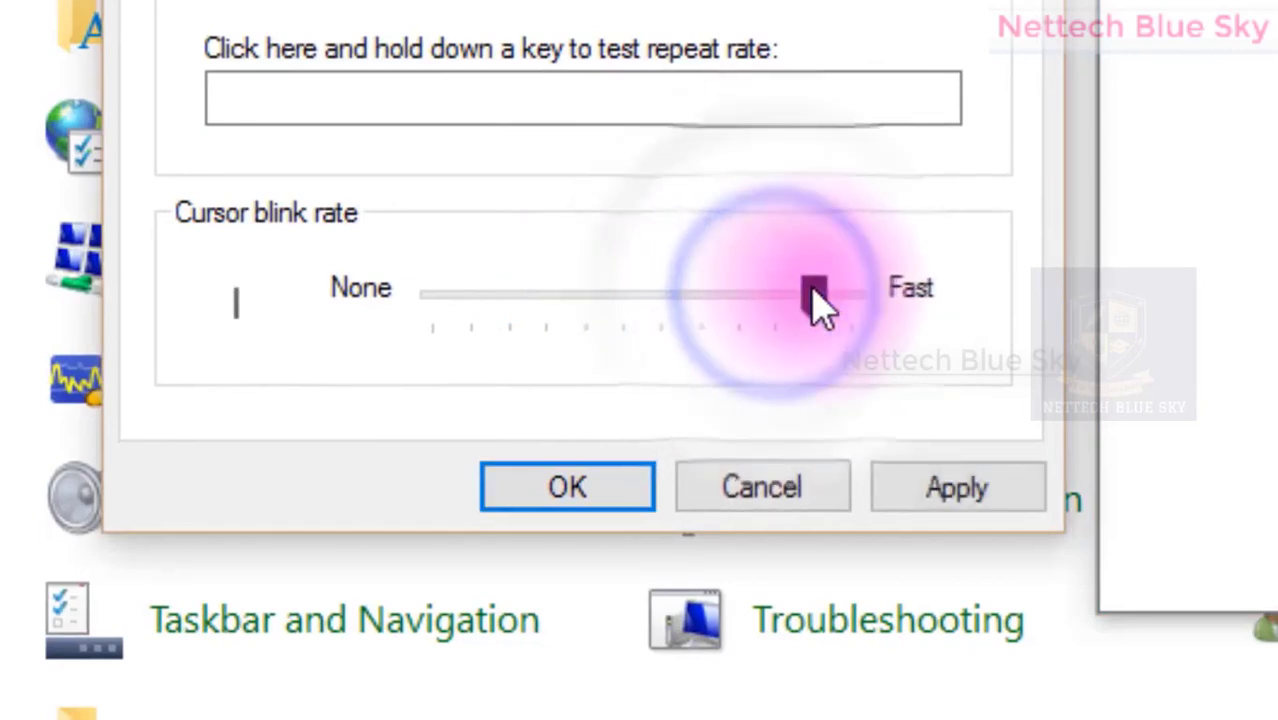
pyautogui.moveTo(819, 303); pyautogui.dragTo(766, 303)
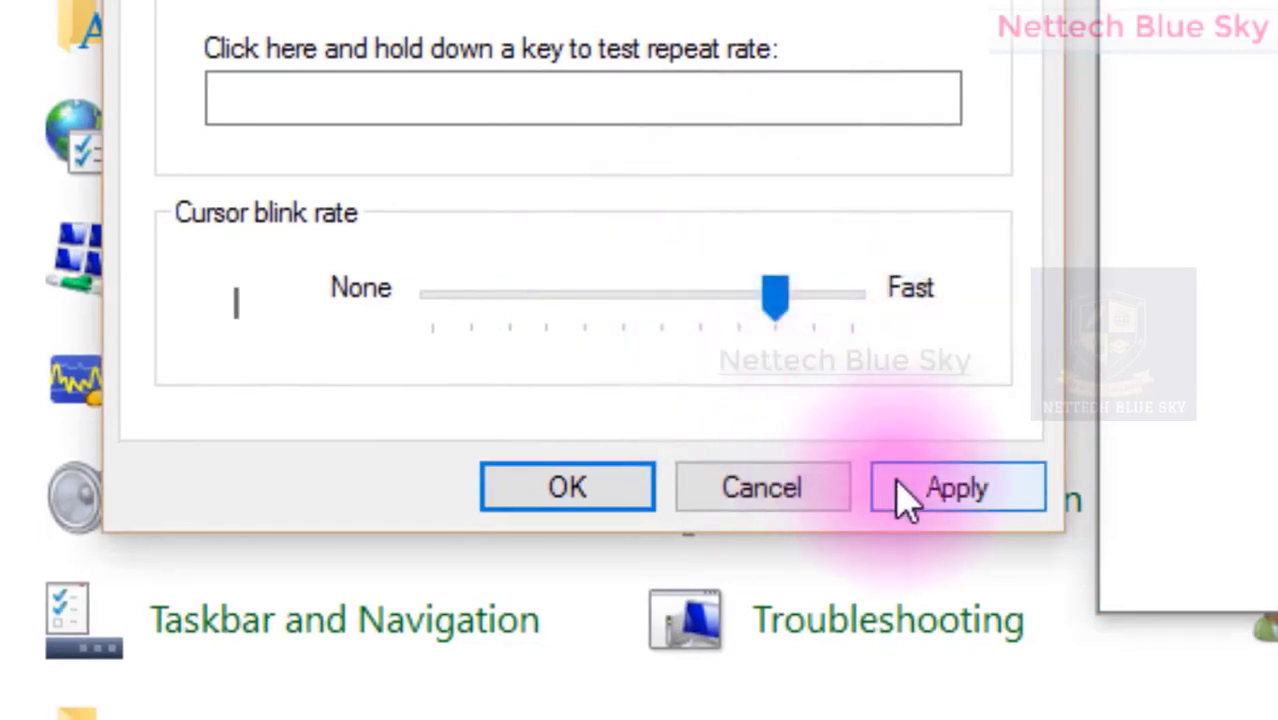
pyautogui.click(910, 500)
pyautogui.click(693, 288)
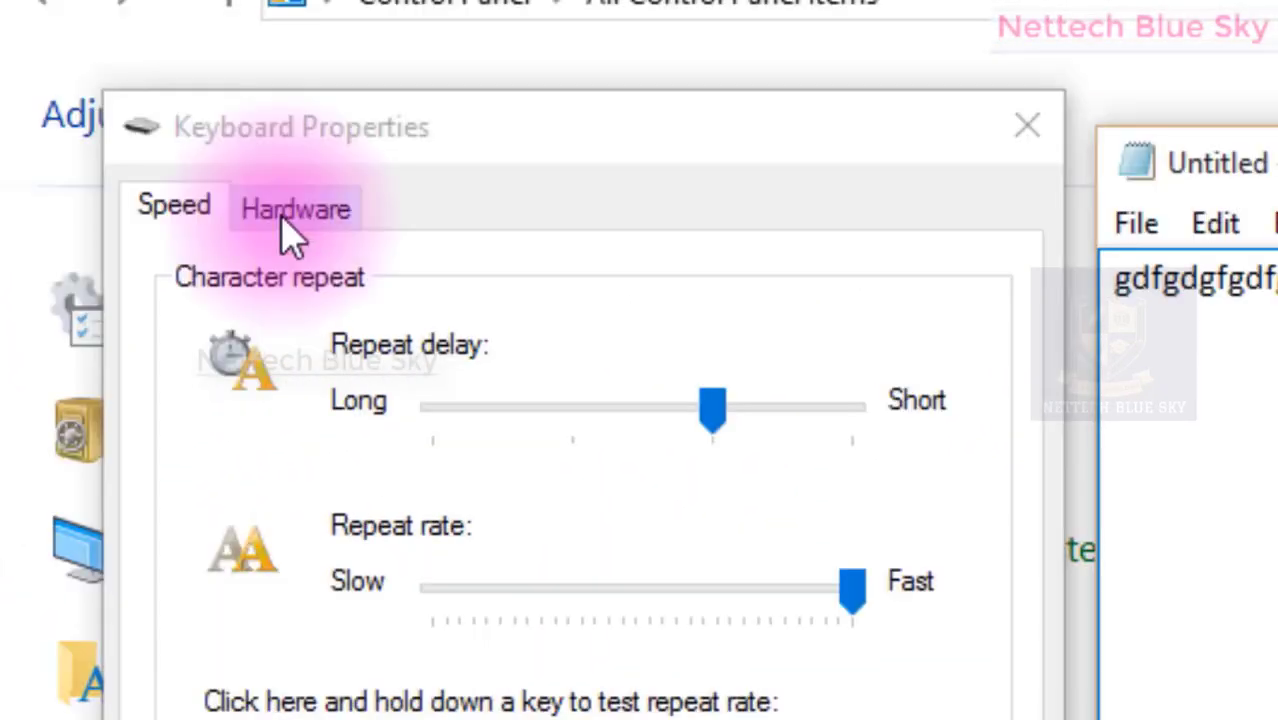
# - Examine the HID Keyboard Device's manufacturer, location and device status in the keyboard's hardware information
pyautogui.click(285, 215)
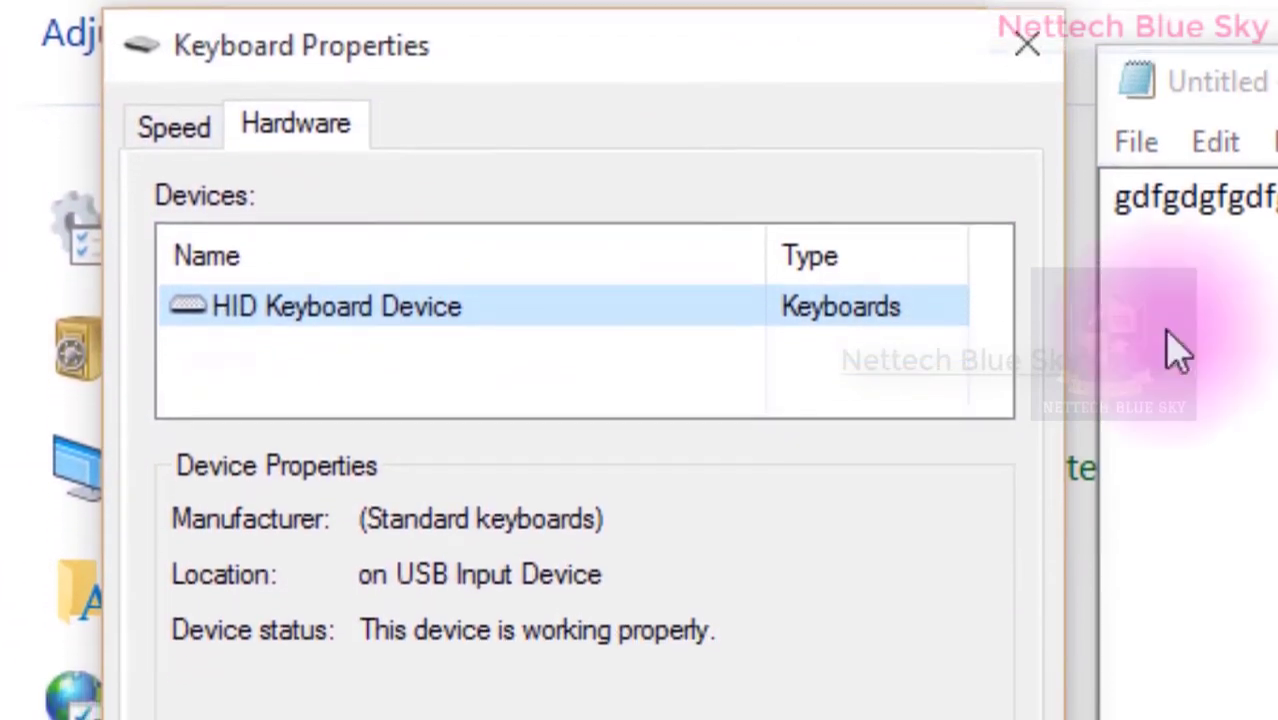
pyautogui.click(452, 297)
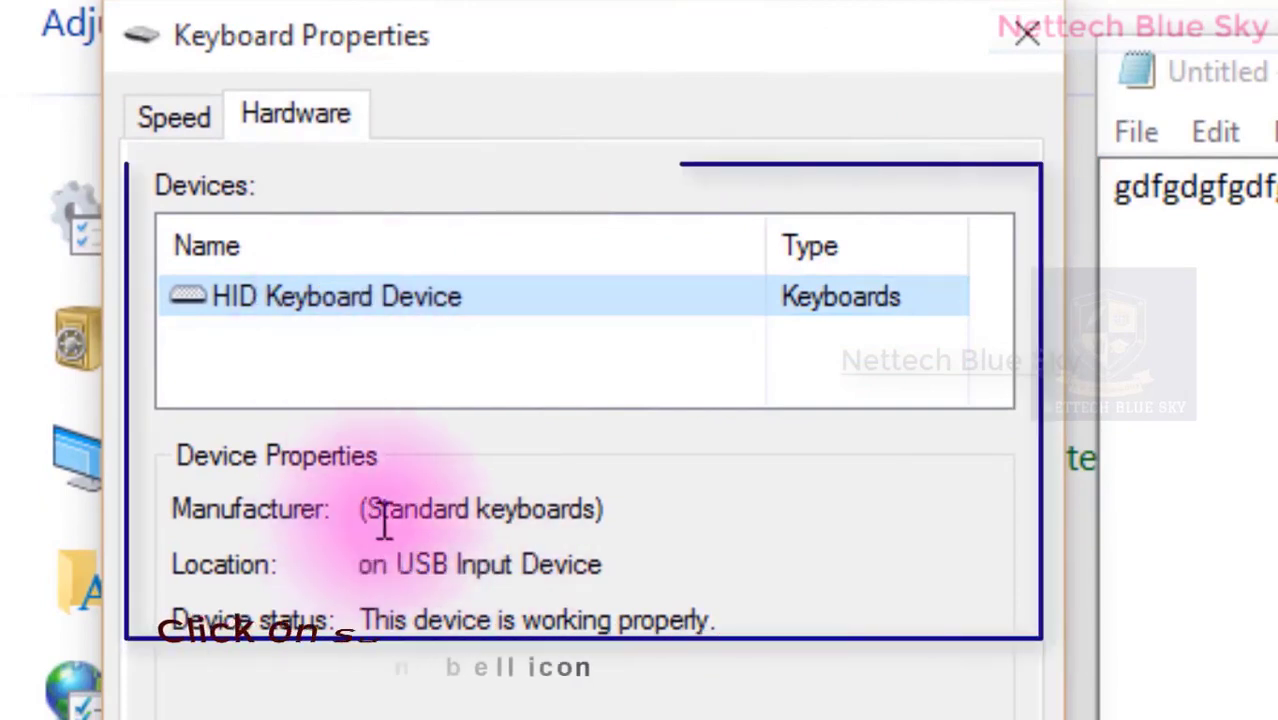
pyautogui.moveTo(381, 517); pyautogui.dragTo(616, 517)
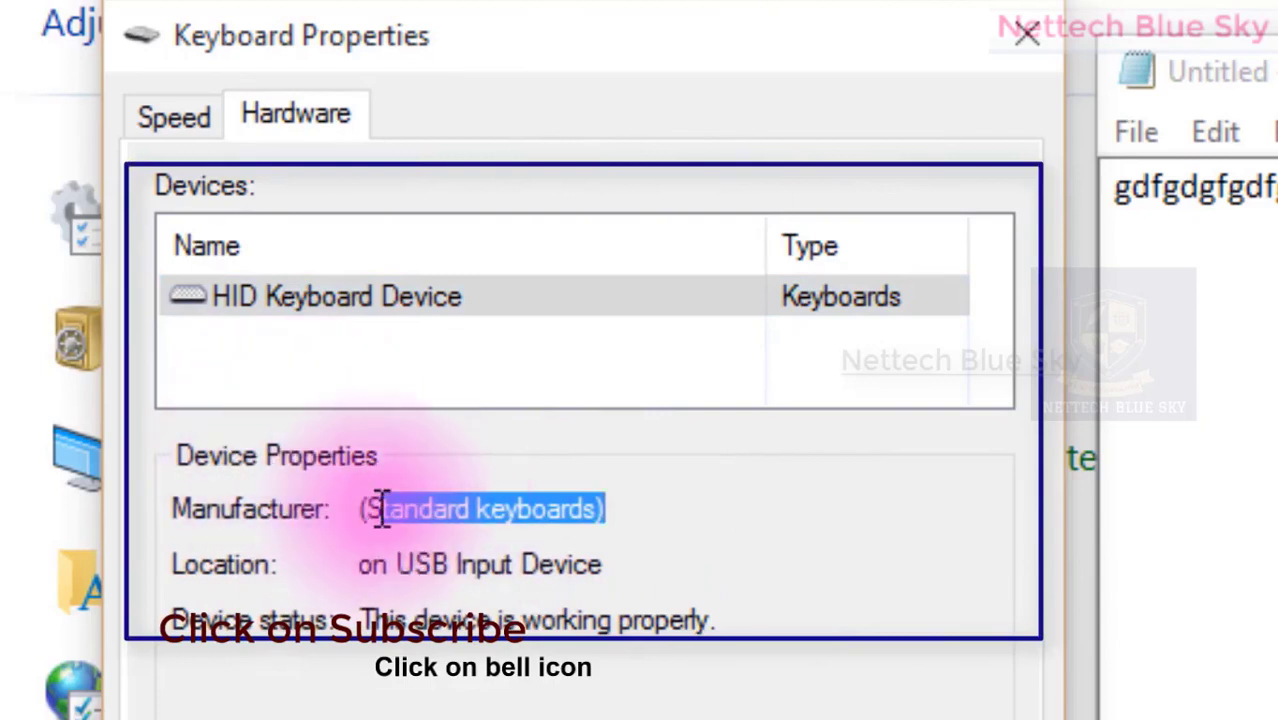
pyautogui.moveTo(383, 517); pyautogui.dragTo(341, 512)
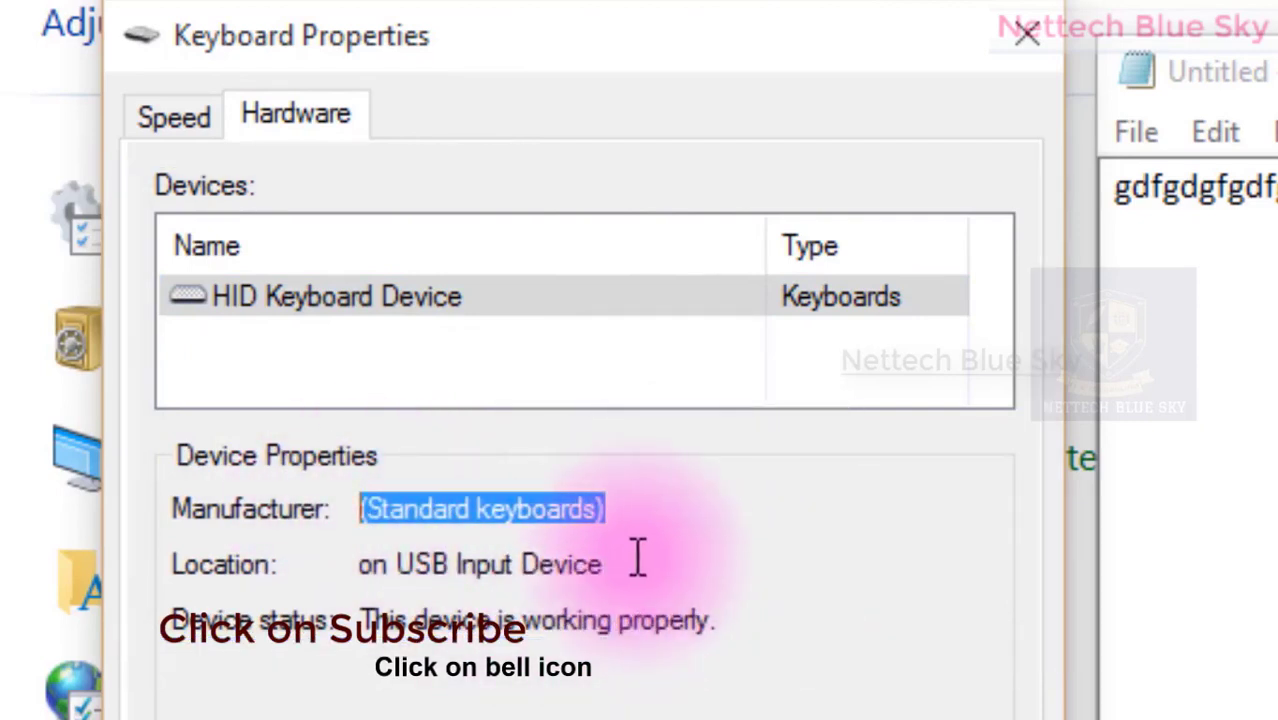
pyautogui.moveTo(630, 560); pyautogui.dragTo(710, 571)
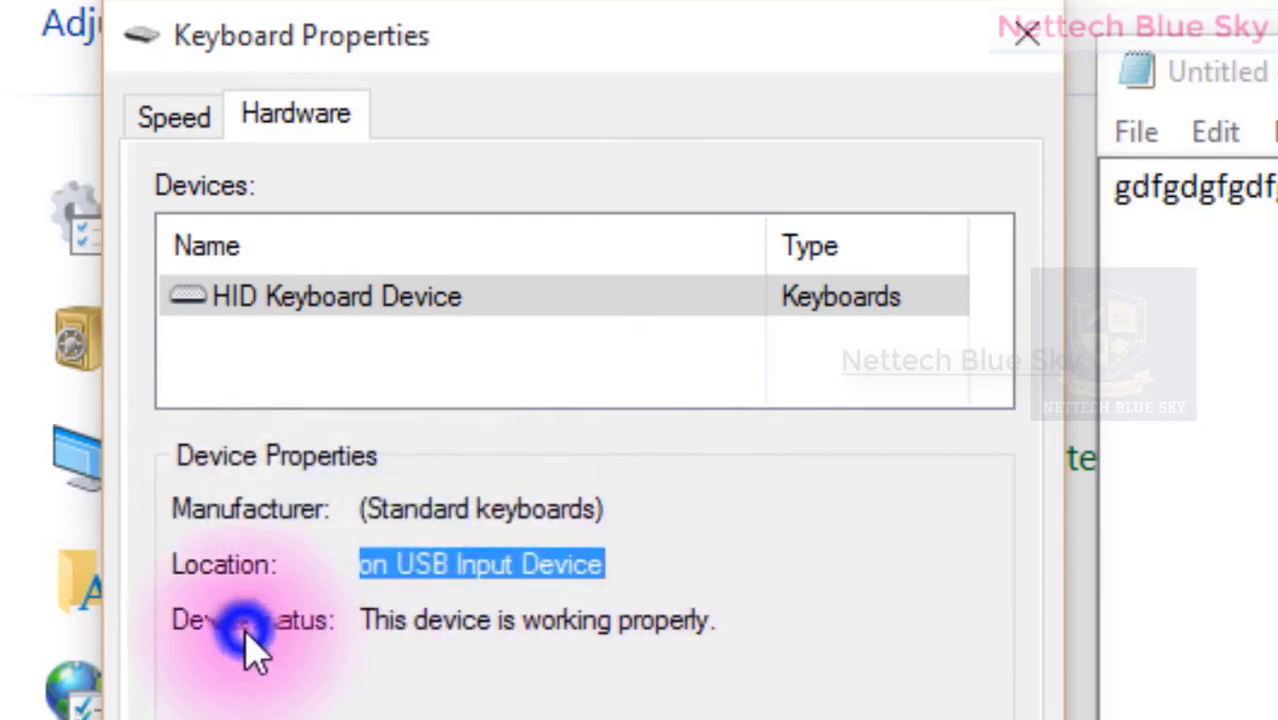
pyautogui.moveTo(363, 643); pyautogui.dragTo(823, 663)
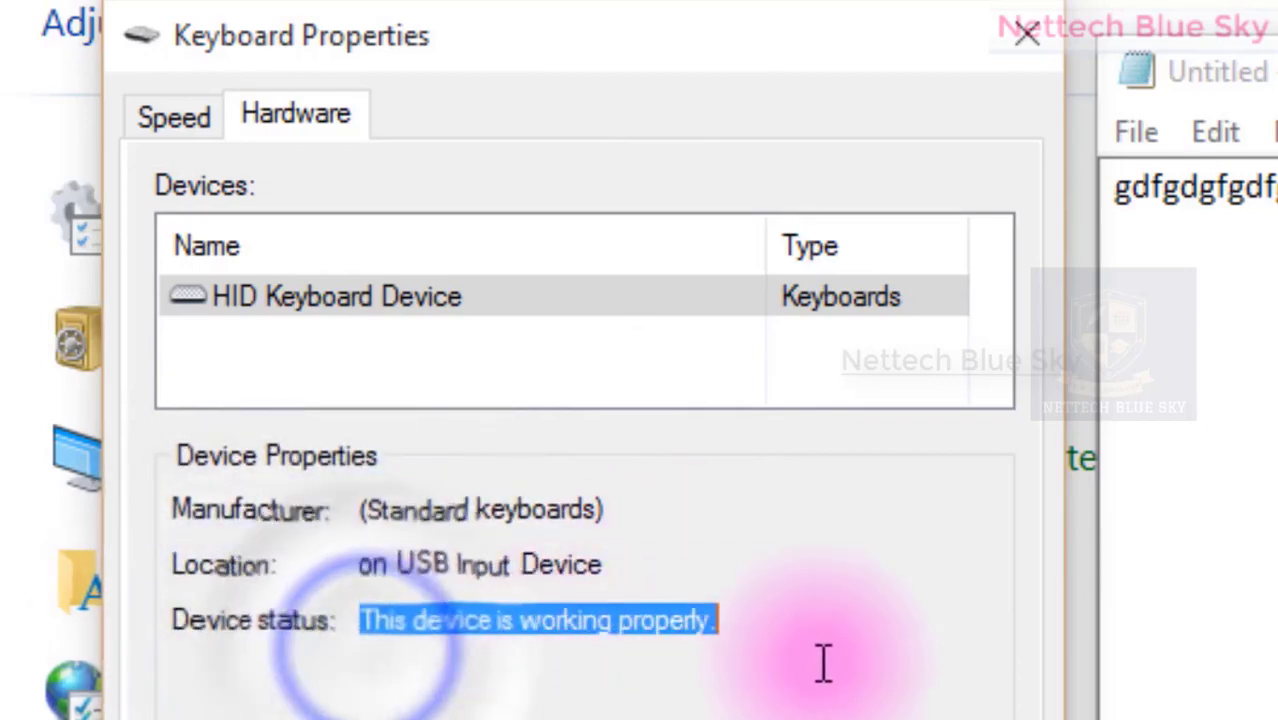
pyautogui.click(823, 663)
# - Open the HID Keyboard Device's properties and examine its driver information and general device location
pyautogui.click(845, 590)
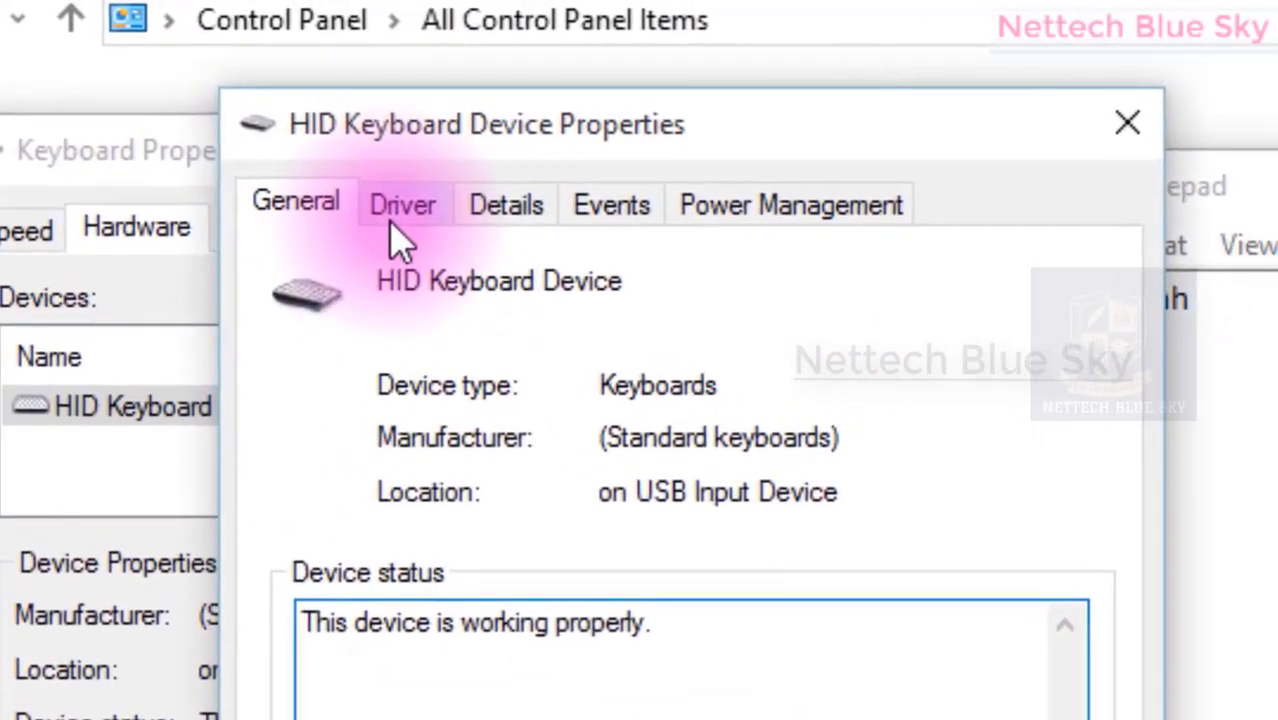
pyautogui.click(395, 222)
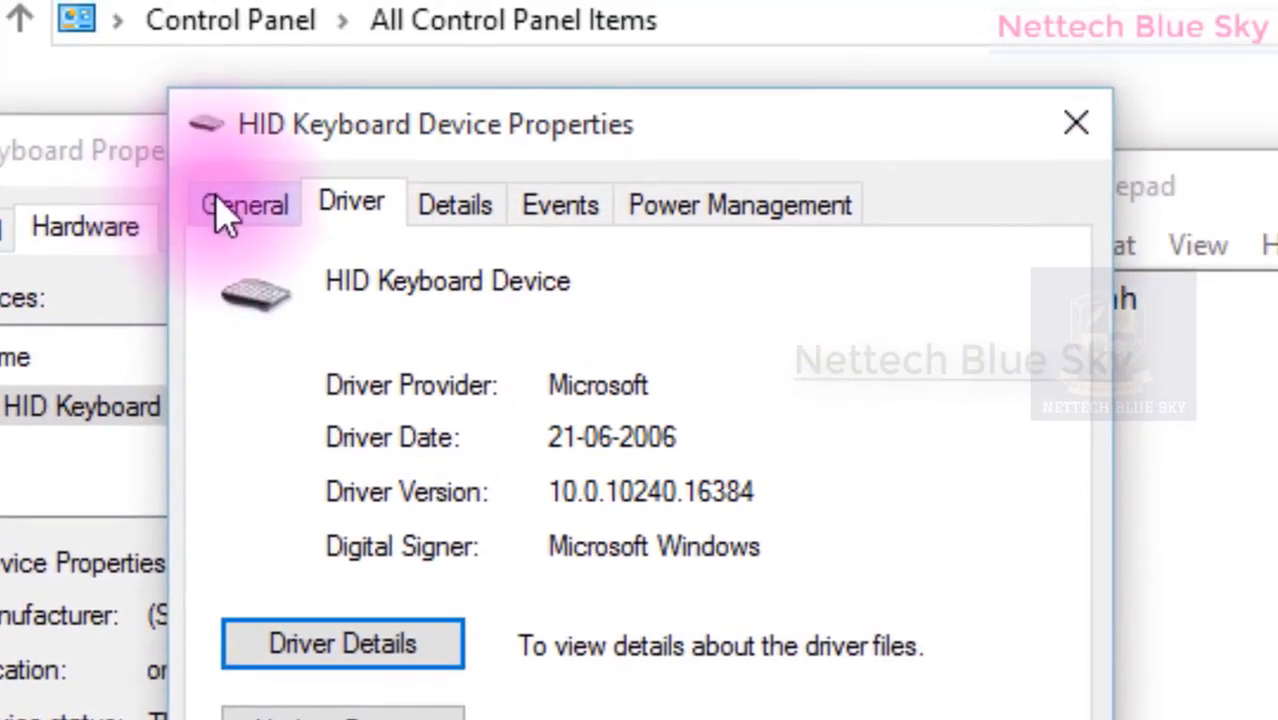
pyautogui.click(228, 210)
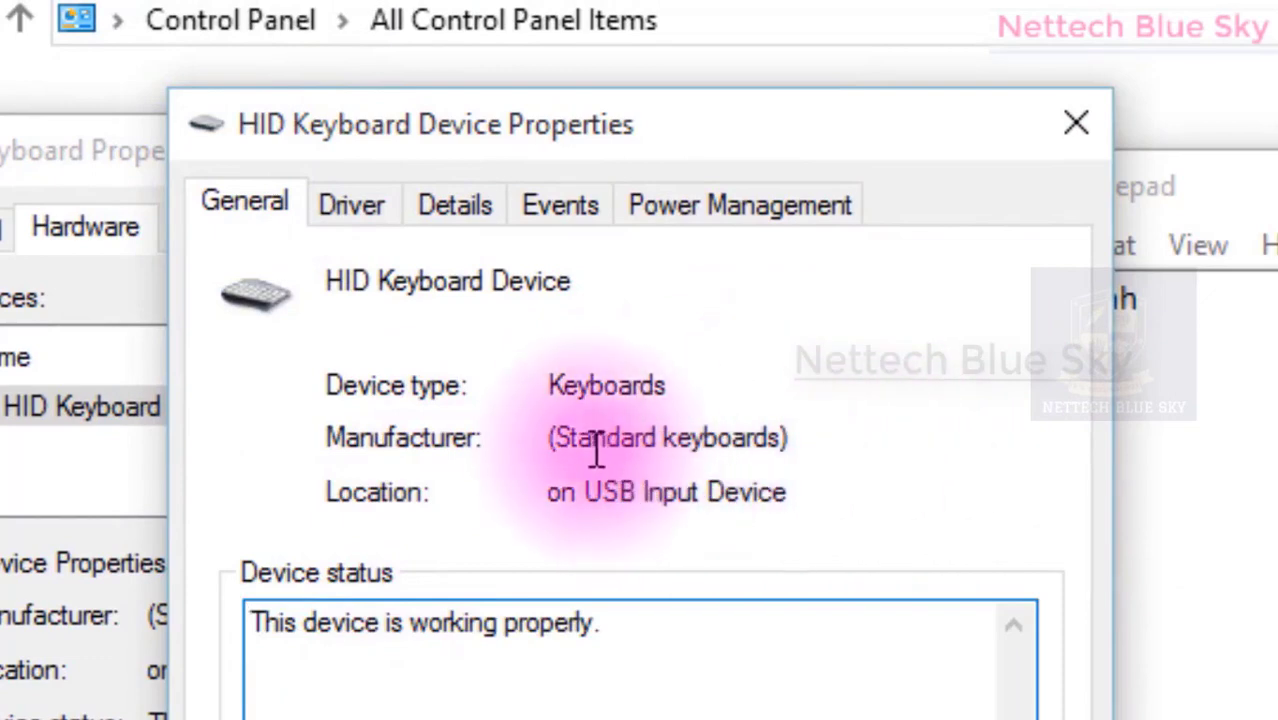
pyautogui.moveTo(548, 506); pyautogui.dragTo(901, 502)
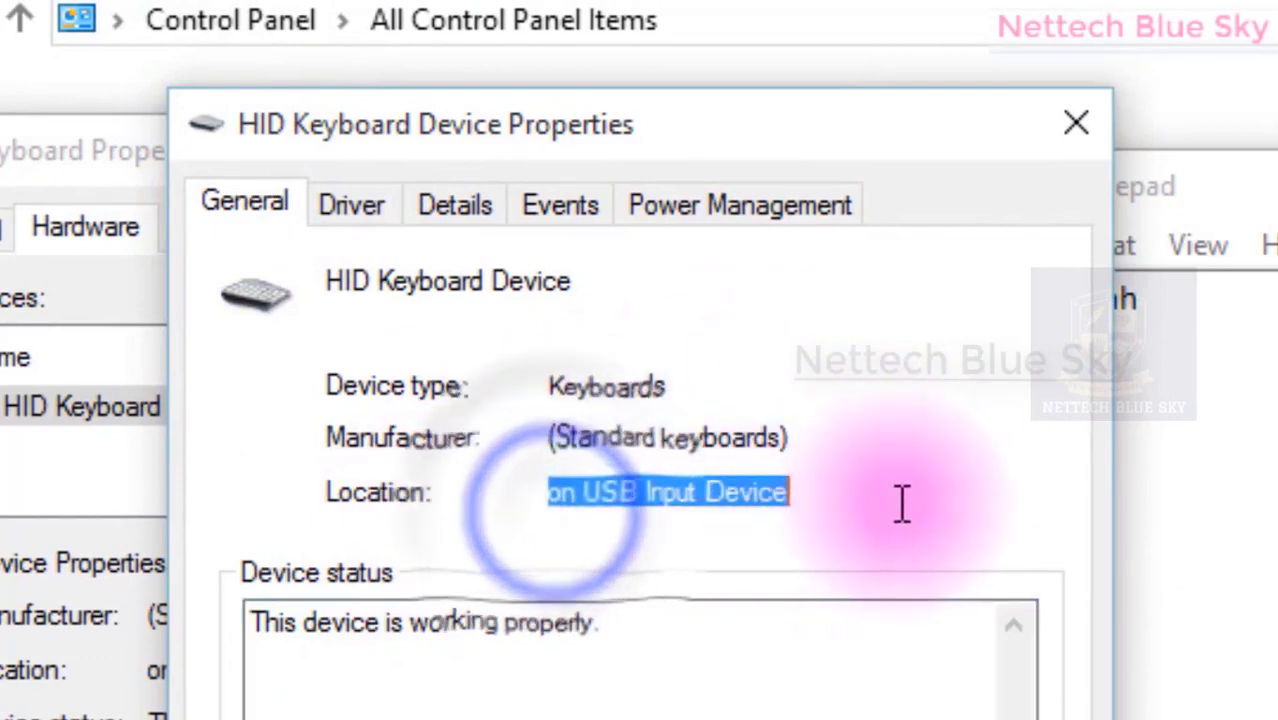
# - View the Driver version and Rank of driver properties in the keyboard device's details
pyautogui.click(500, 206)
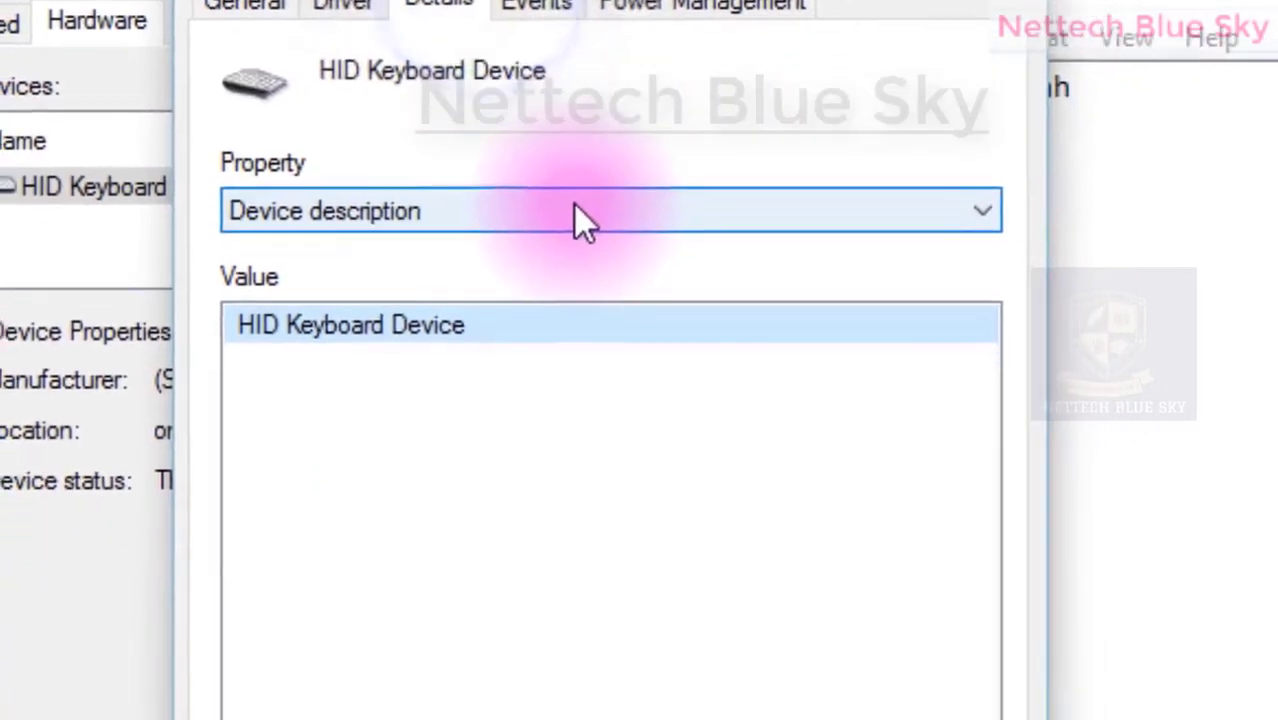
pyautogui.click(600, 431)
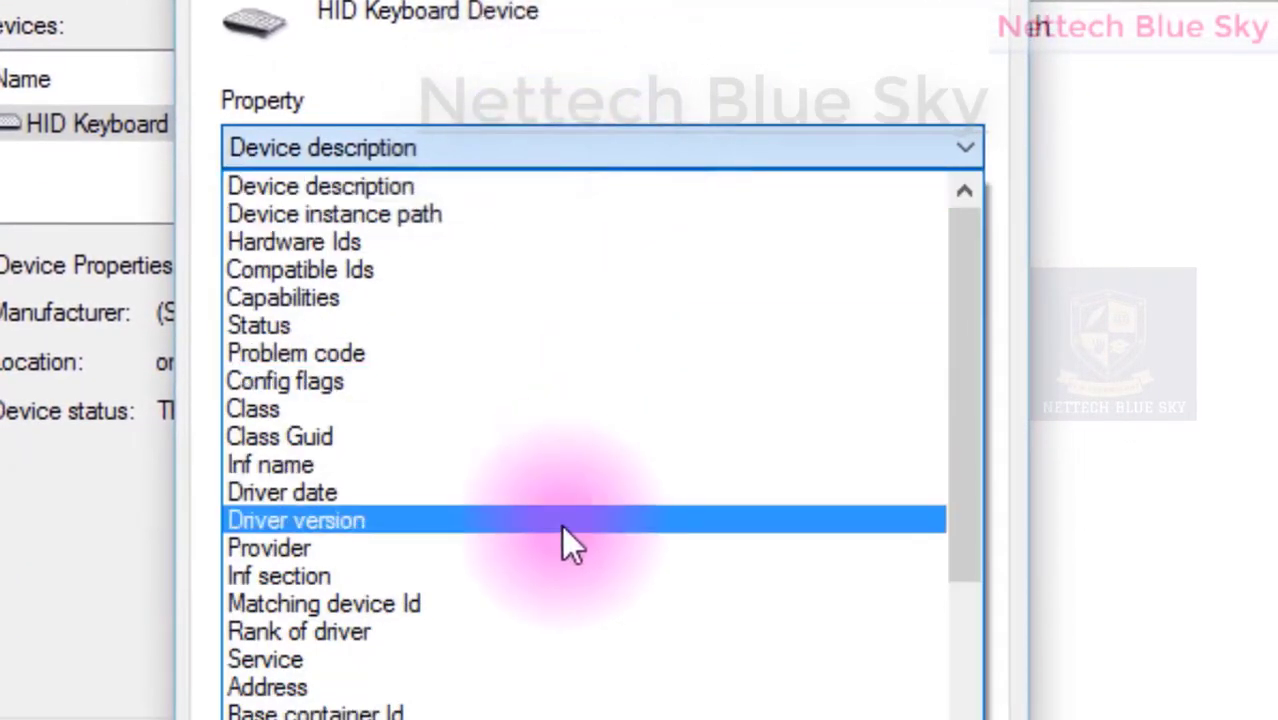
pyautogui.click(562, 526)
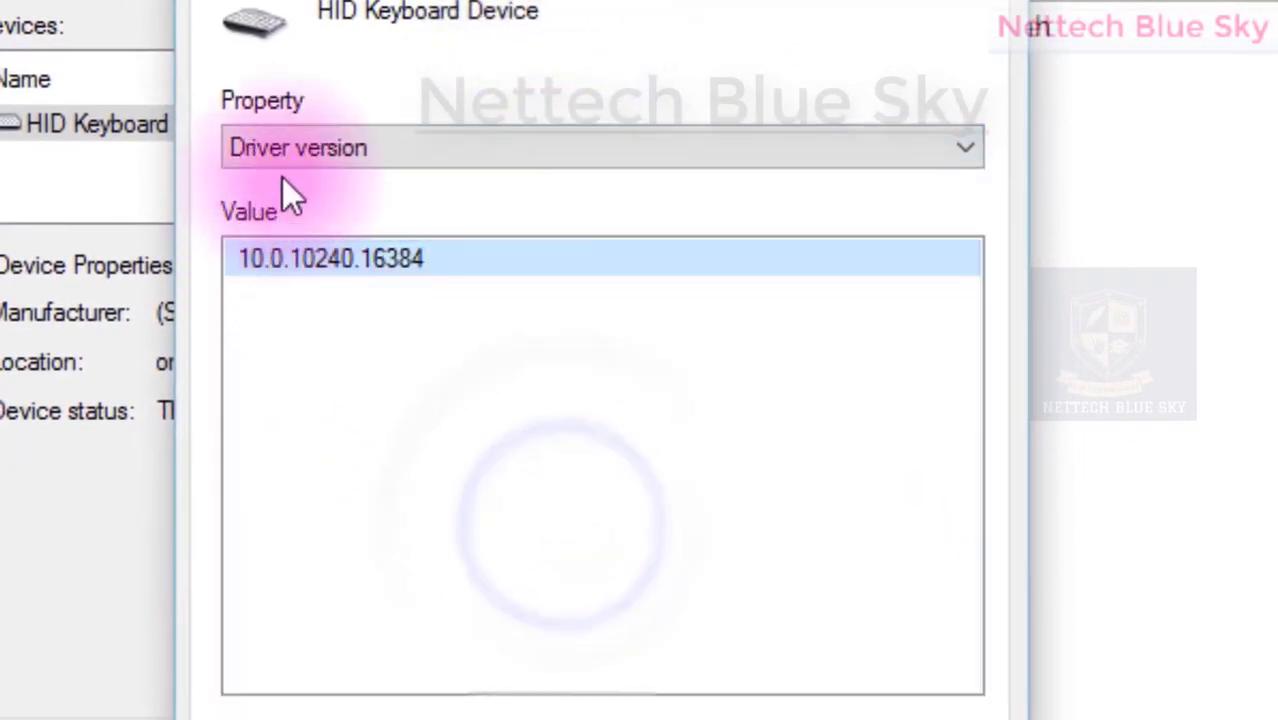
pyautogui.click(288, 148)
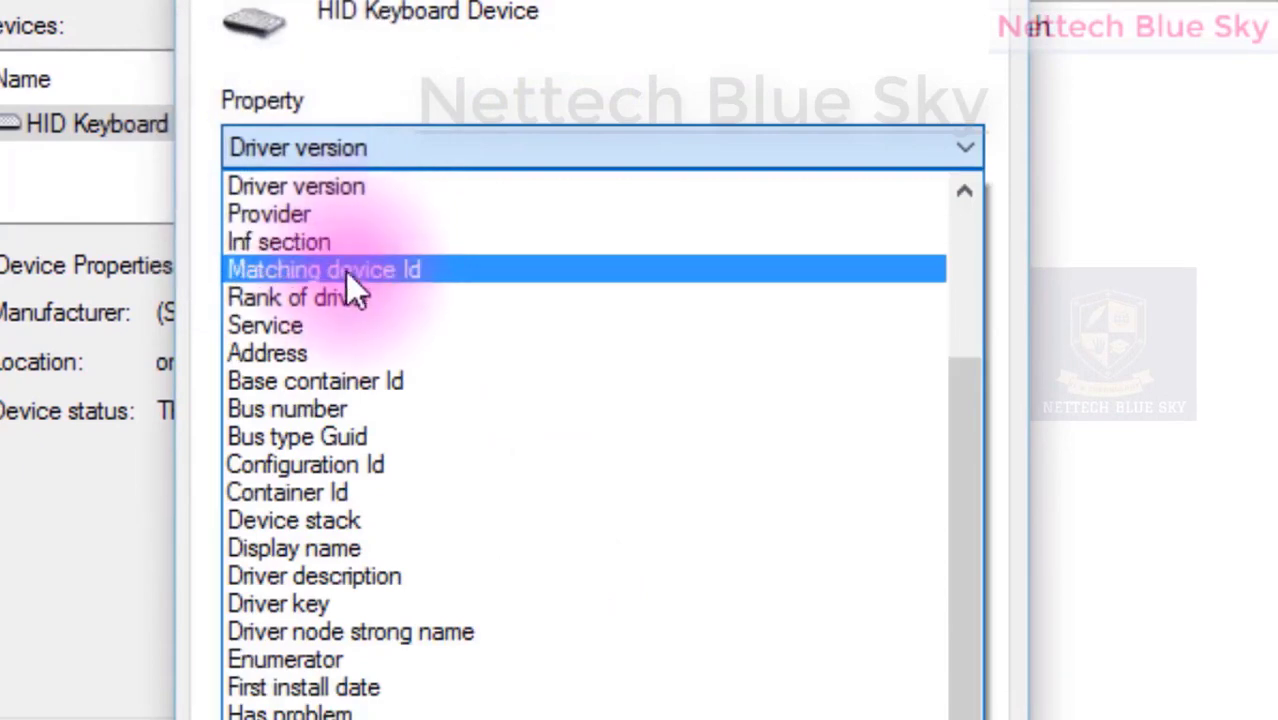
pyautogui.click(388, 292)
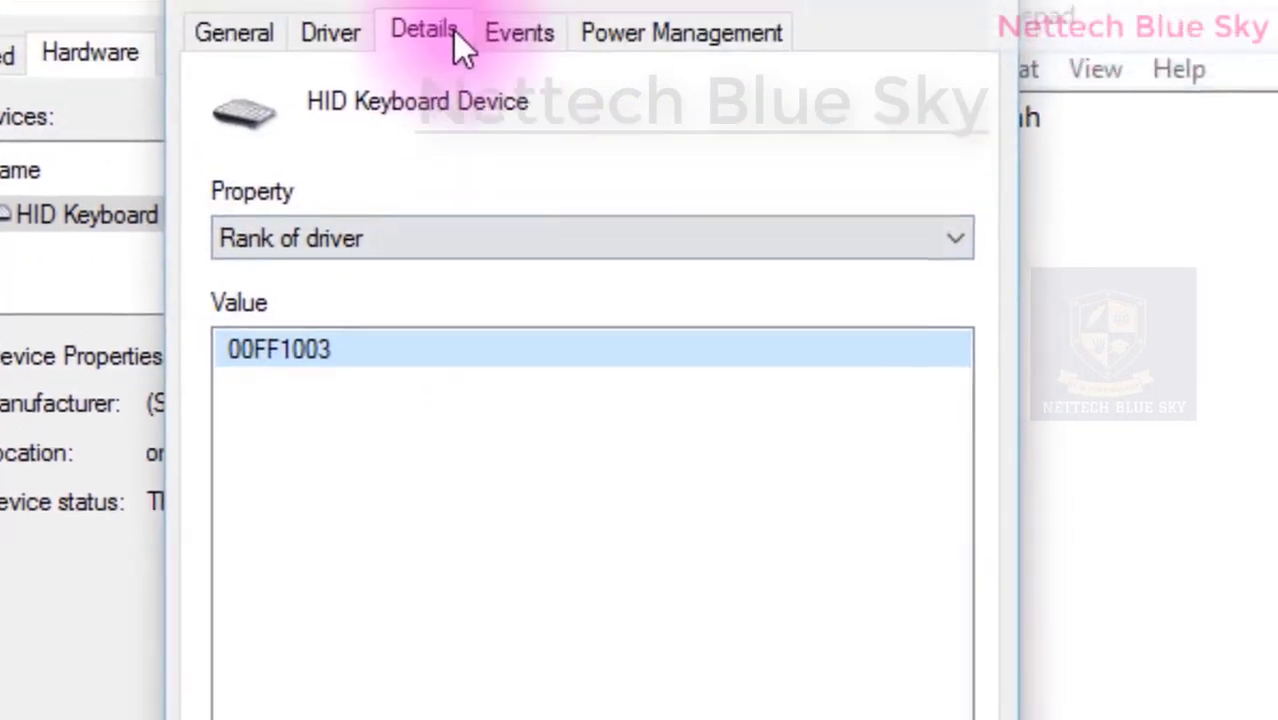
# - Examine the keyboard device's events, comparing the Device configured (keyboard.inf) and Device started (kbdhid) entries
pyautogui.click(519, 31)
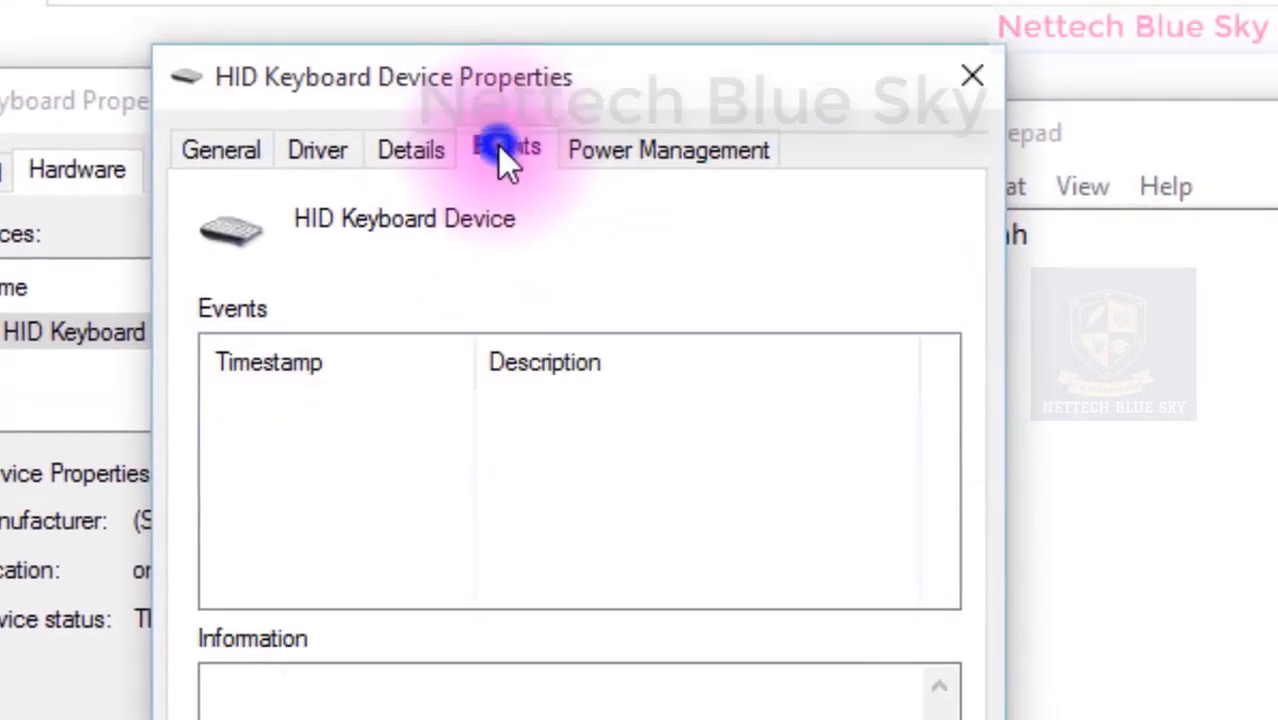
pyautogui.click(600, 452)
pyautogui.click(565, 405)
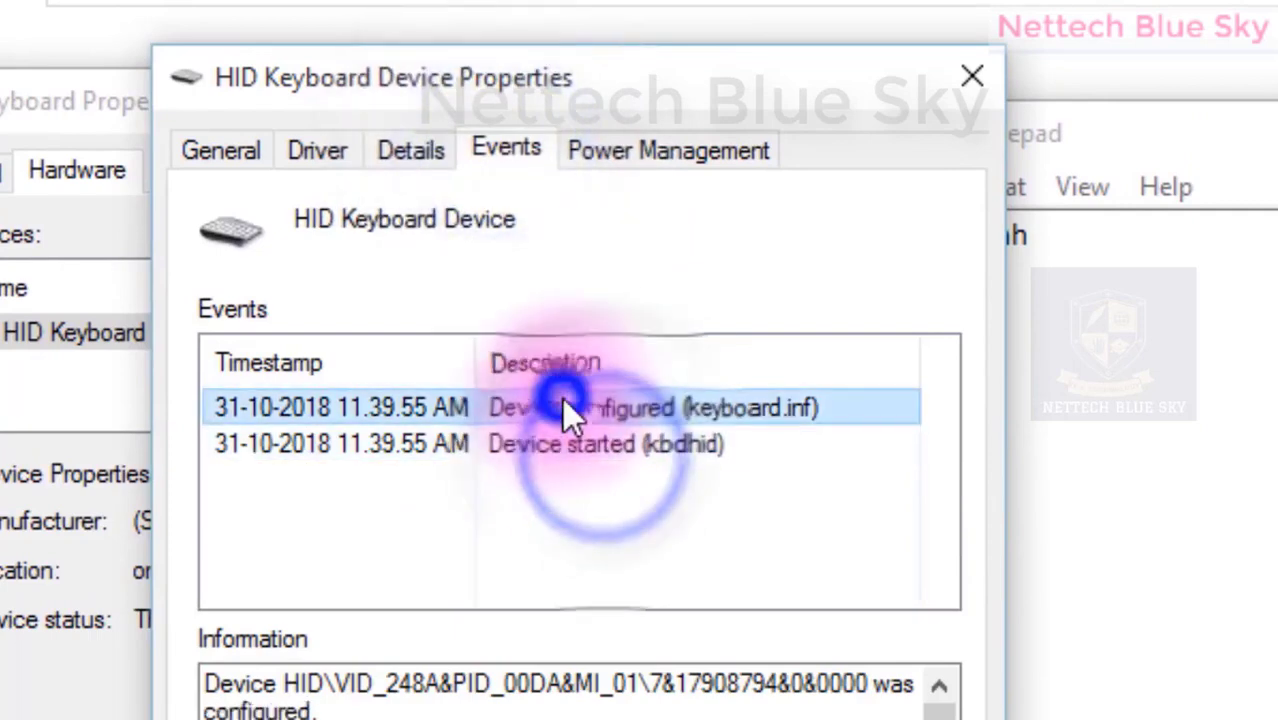
pyautogui.click(576, 447)
pyautogui.click(550, 405)
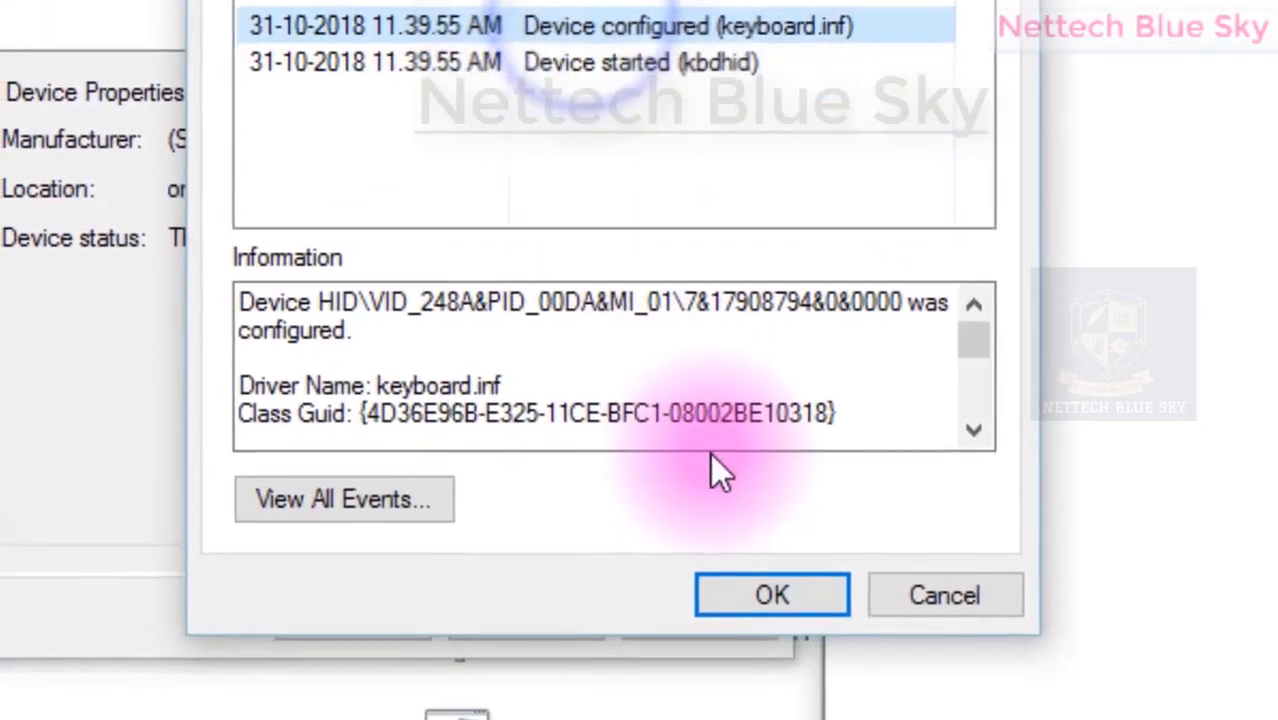
# - Examine the full information text of the Device configured (keyboard.inf) event, including its driver and device update entries
pyautogui.moveTo(838, 413); pyautogui.dragTo(225, 297)
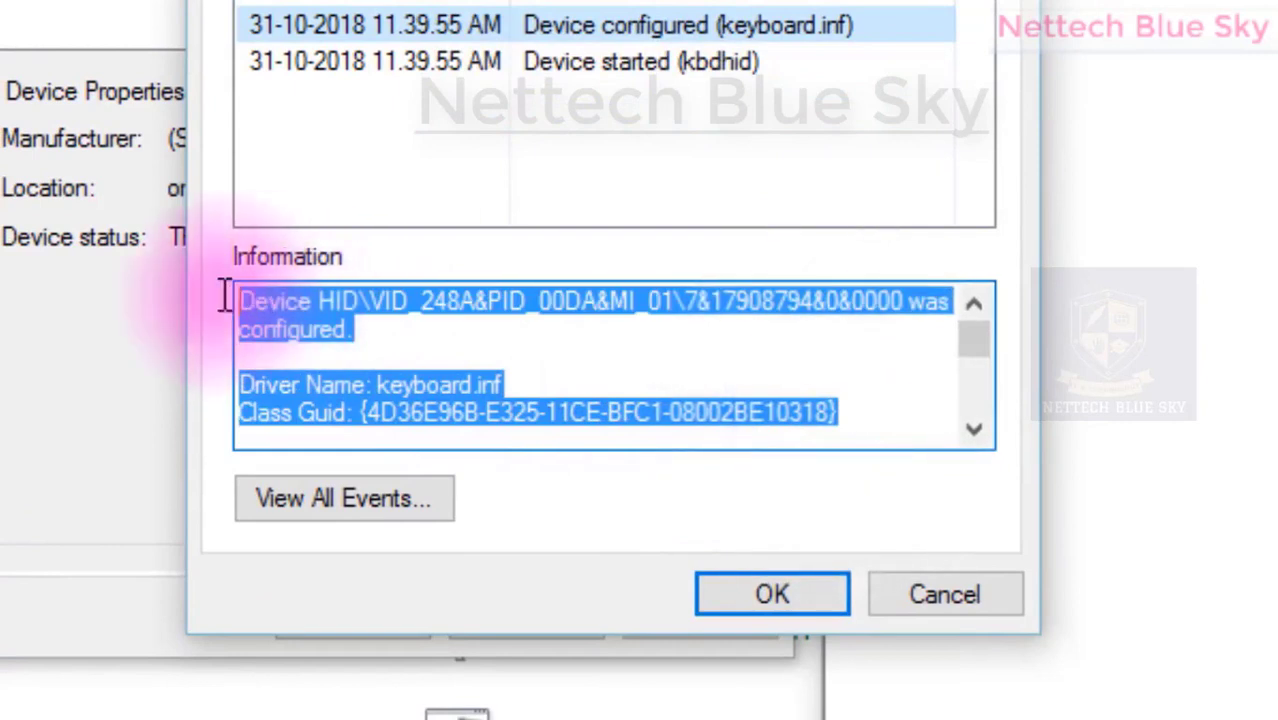
pyautogui.click(369, 372)
pyautogui.scroll(-3, 369, 372)
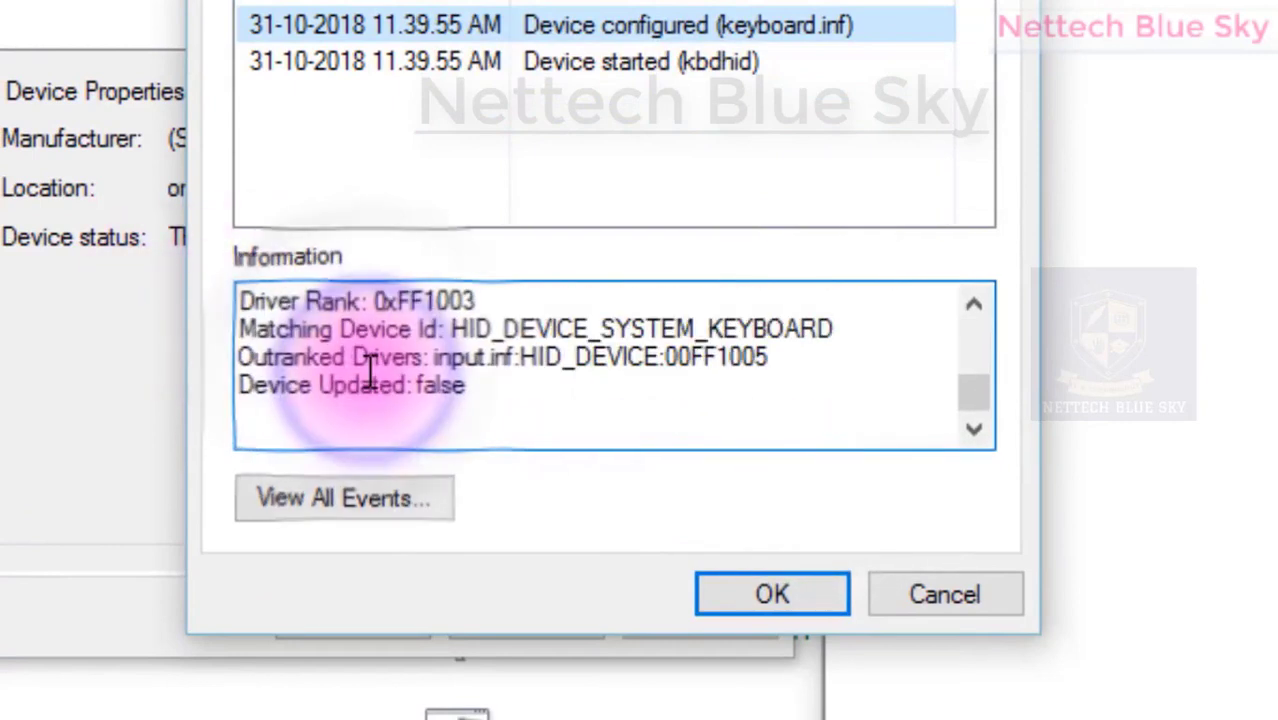
pyautogui.click(522, 408)
pyautogui.hotkey('ctrl', 'a')
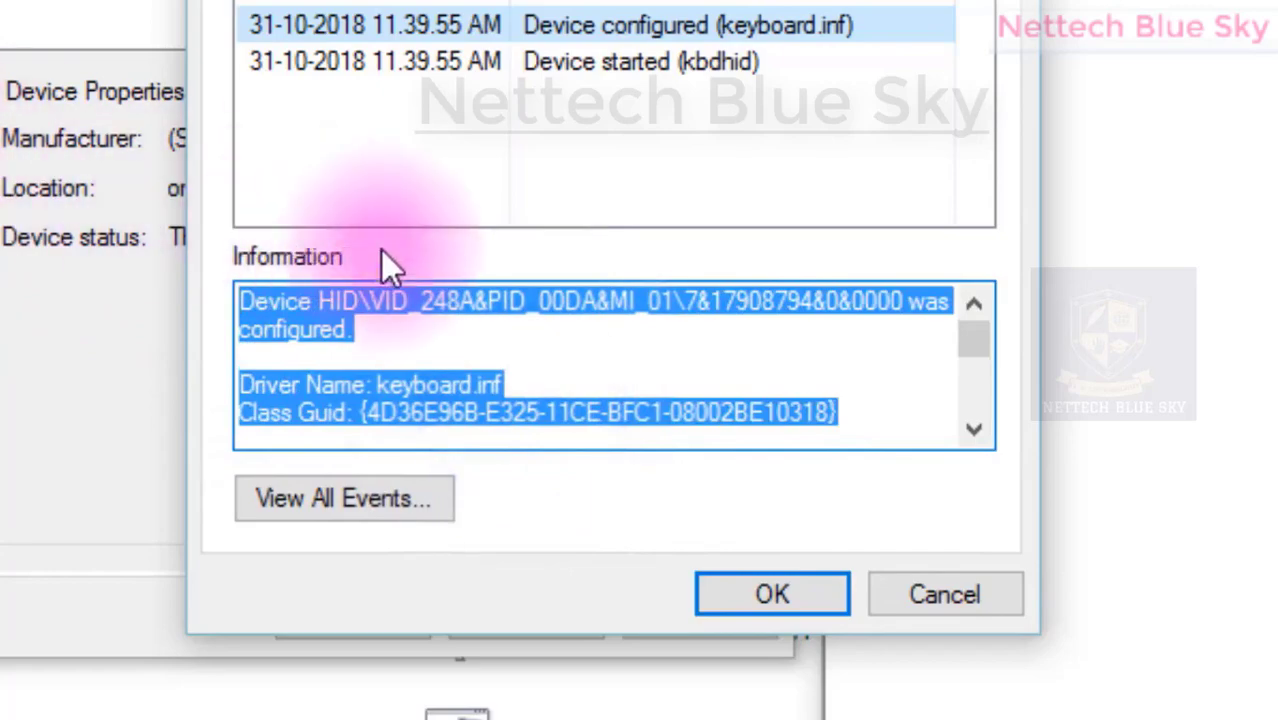
pyautogui.click(525, 357)
# - View all events in Event Viewer, and locate the Event Viewer shortcut in Control Panel's Administrative Tools
pyautogui.click(382, 510)
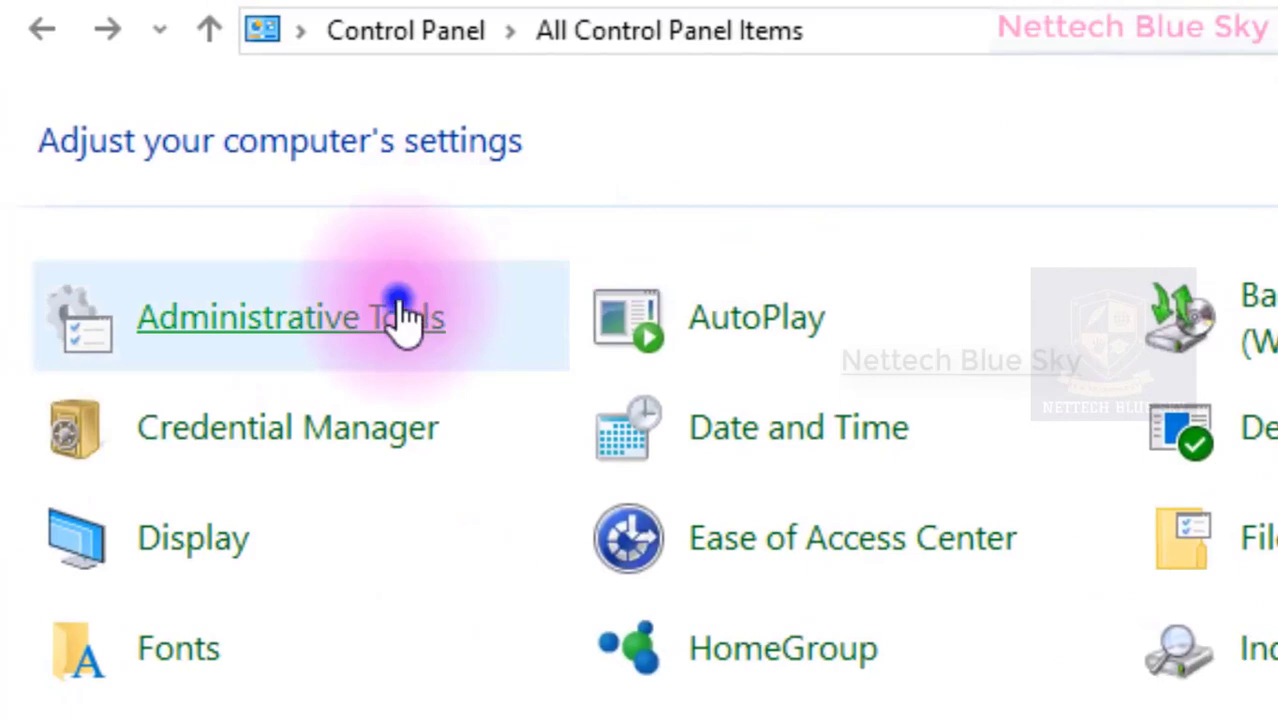
pyautogui.click(405, 318)
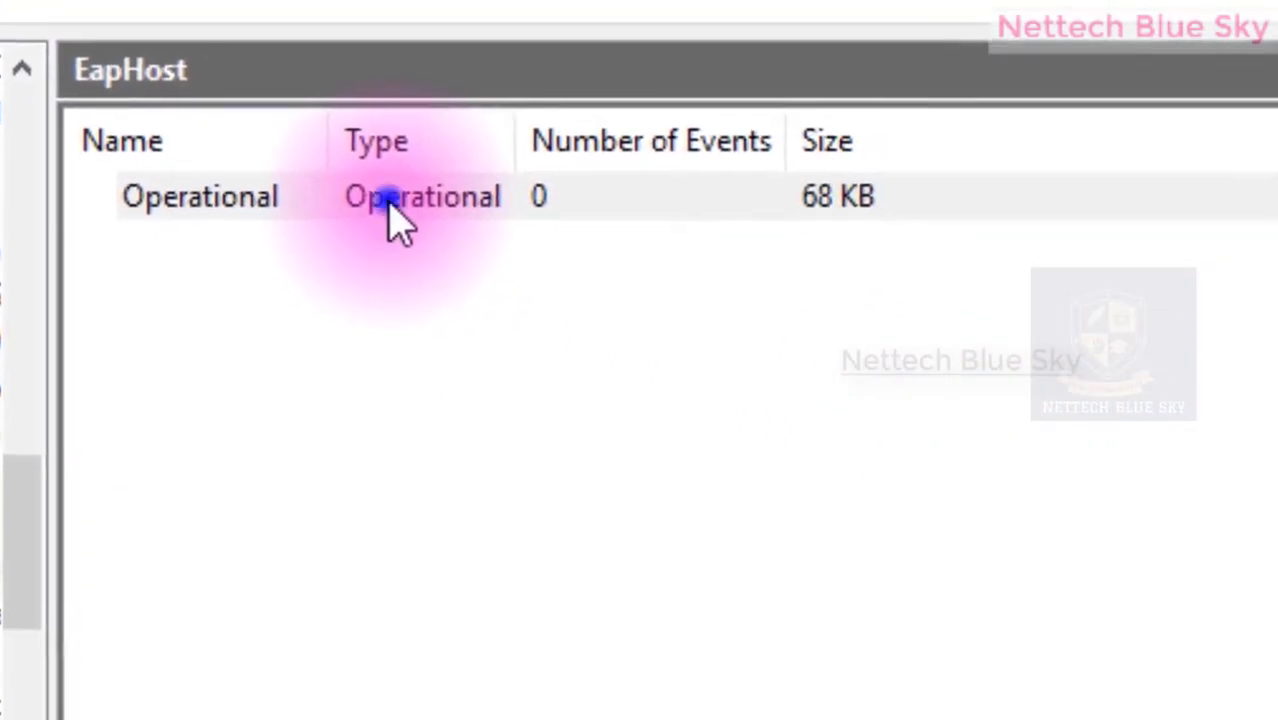
pyautogui.click(392, 202)
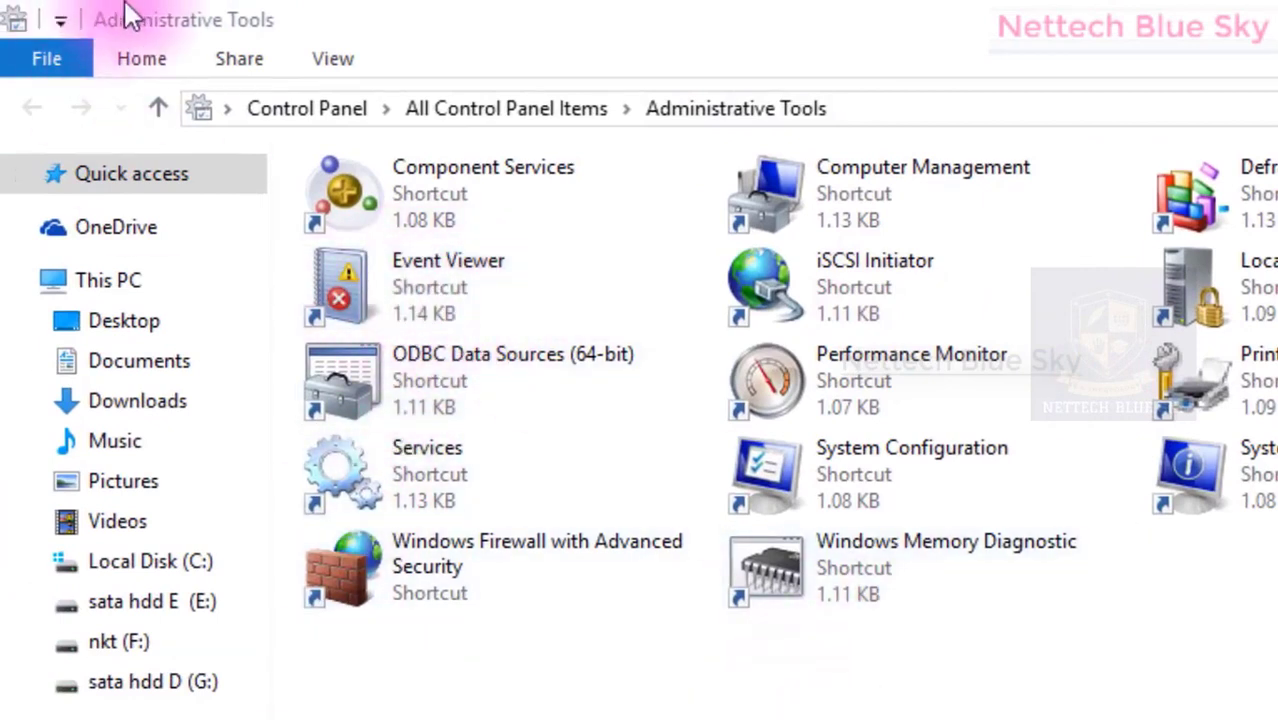
pyautogui.click(380, 274)
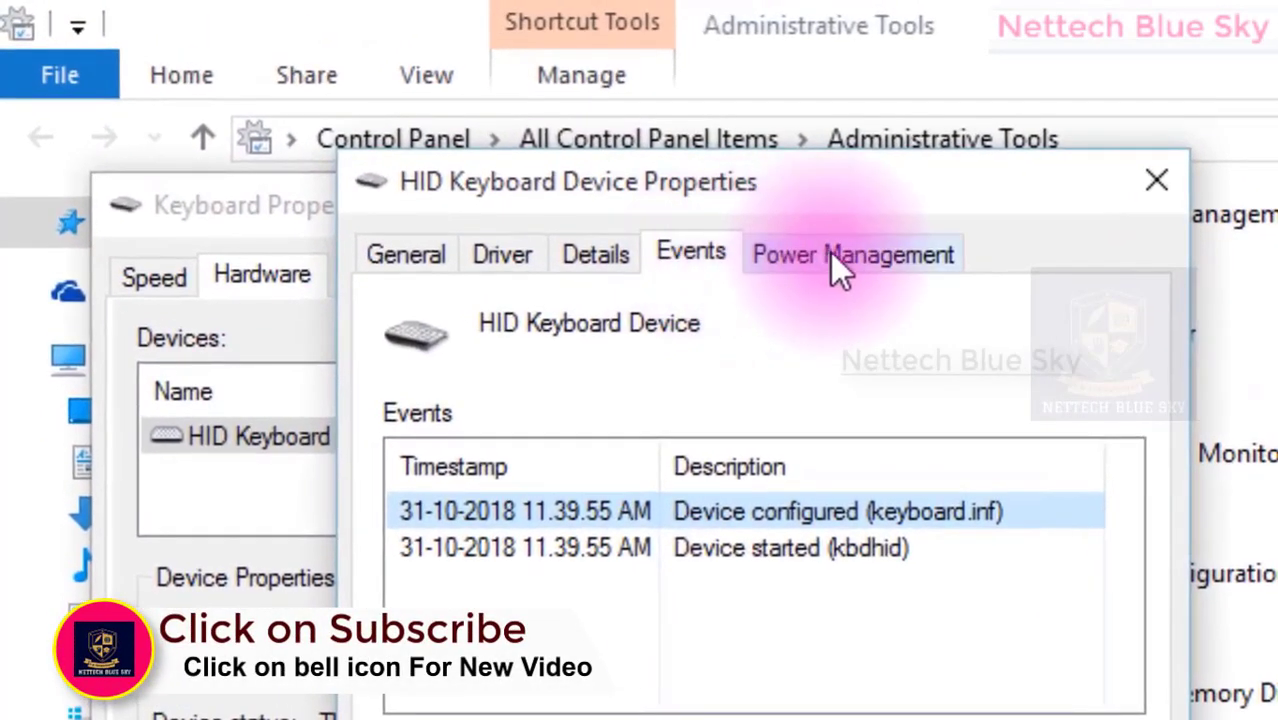
# - Examine the keyboard device's power management options, revisit its other property pages, and close the device properties
pyautogui.click(830, 255)
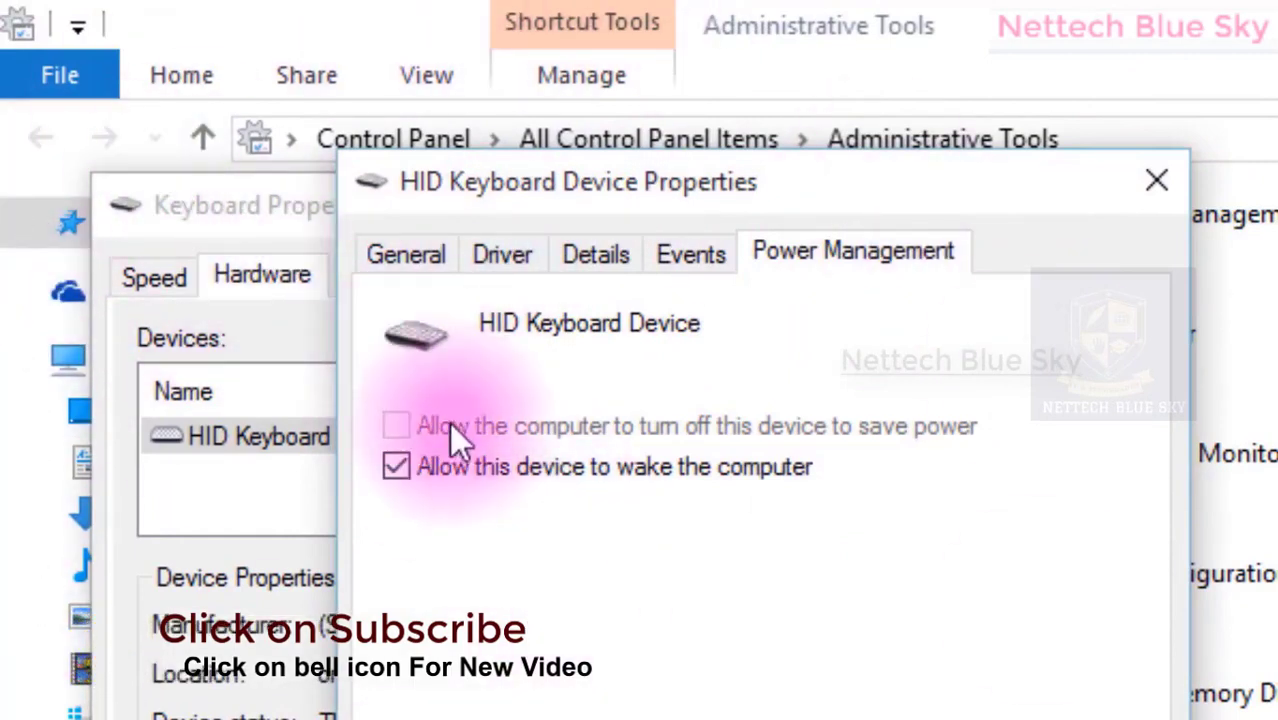
pyautogui.click(395, 465)
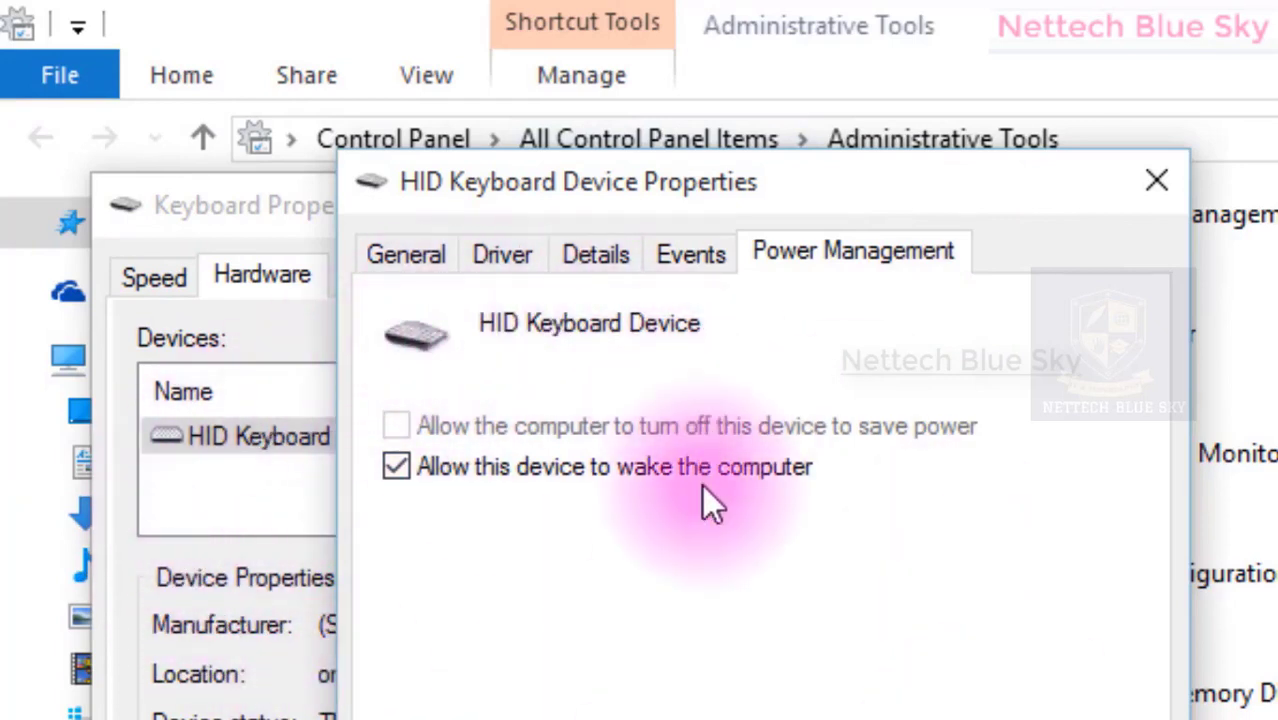
pyautogui.click(680, 258)
pyautogui.click(620, 260)
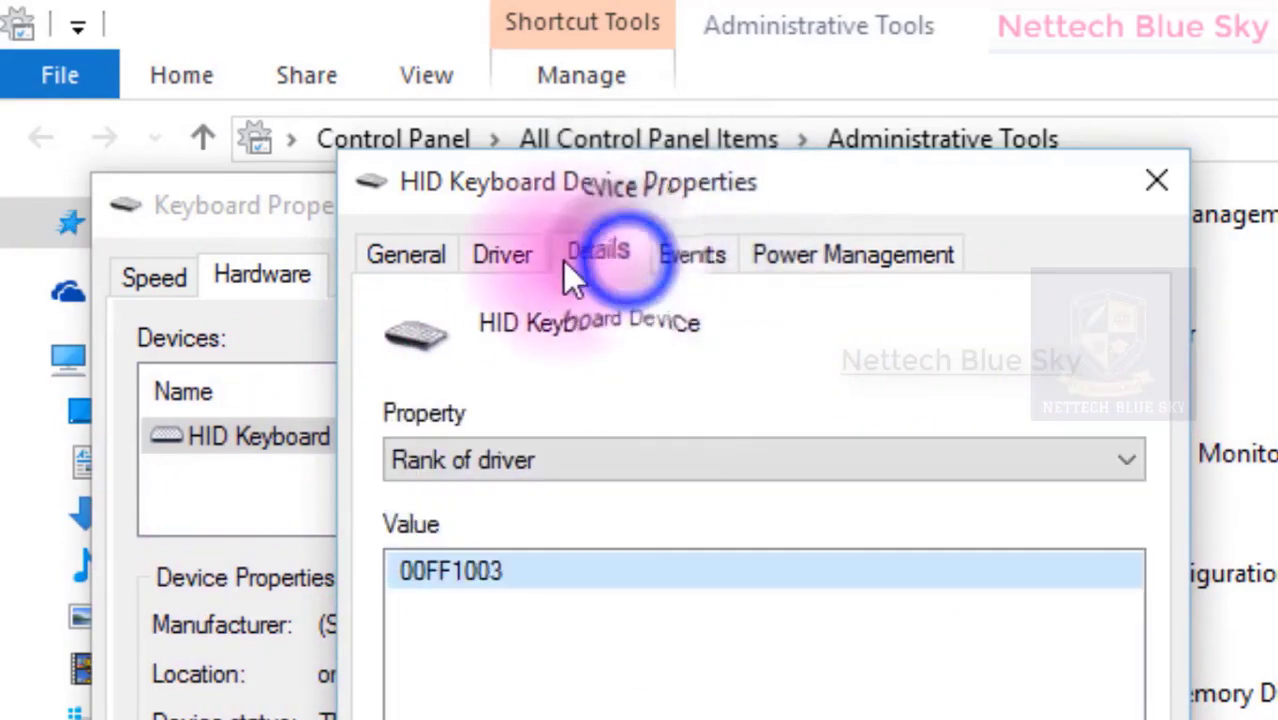
pyautogui.click(505, 257)
pyautogui.click(383, 272)
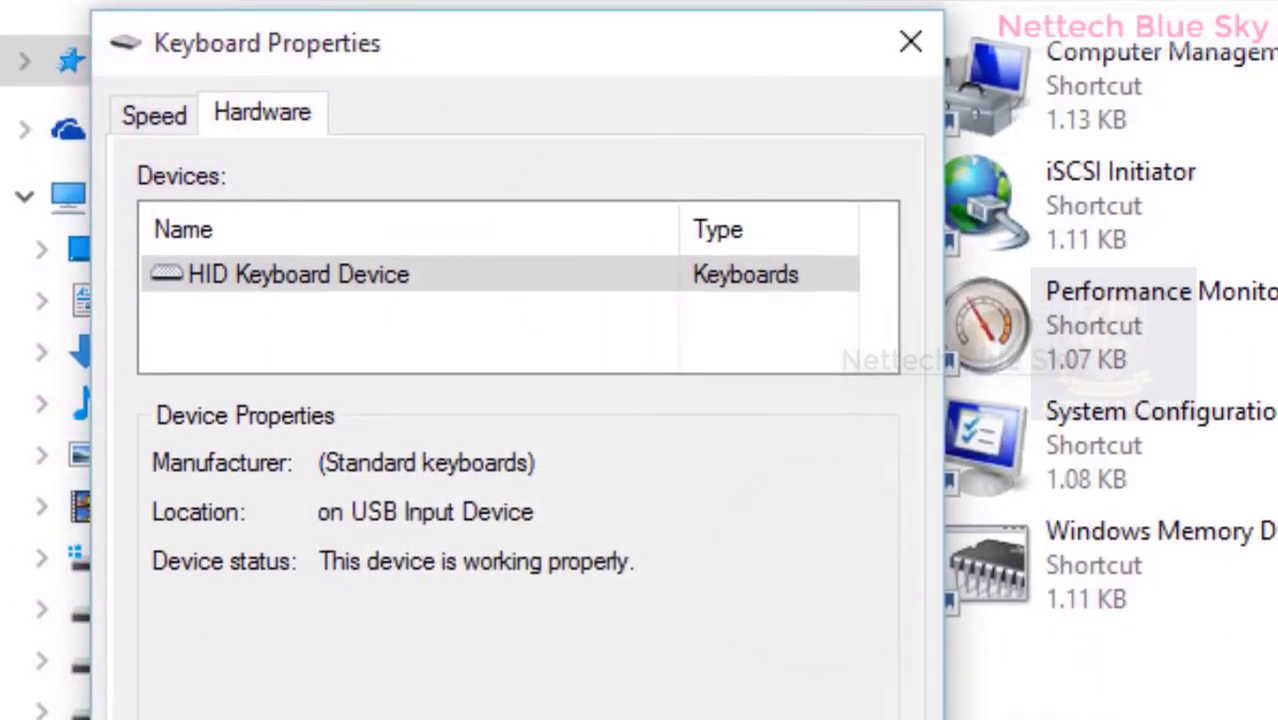
# - Return to the keyboard's Speed settings and move the Keyboard Properties window off the Administrative Tools navigation controls
pyautogui.click(142, 102)
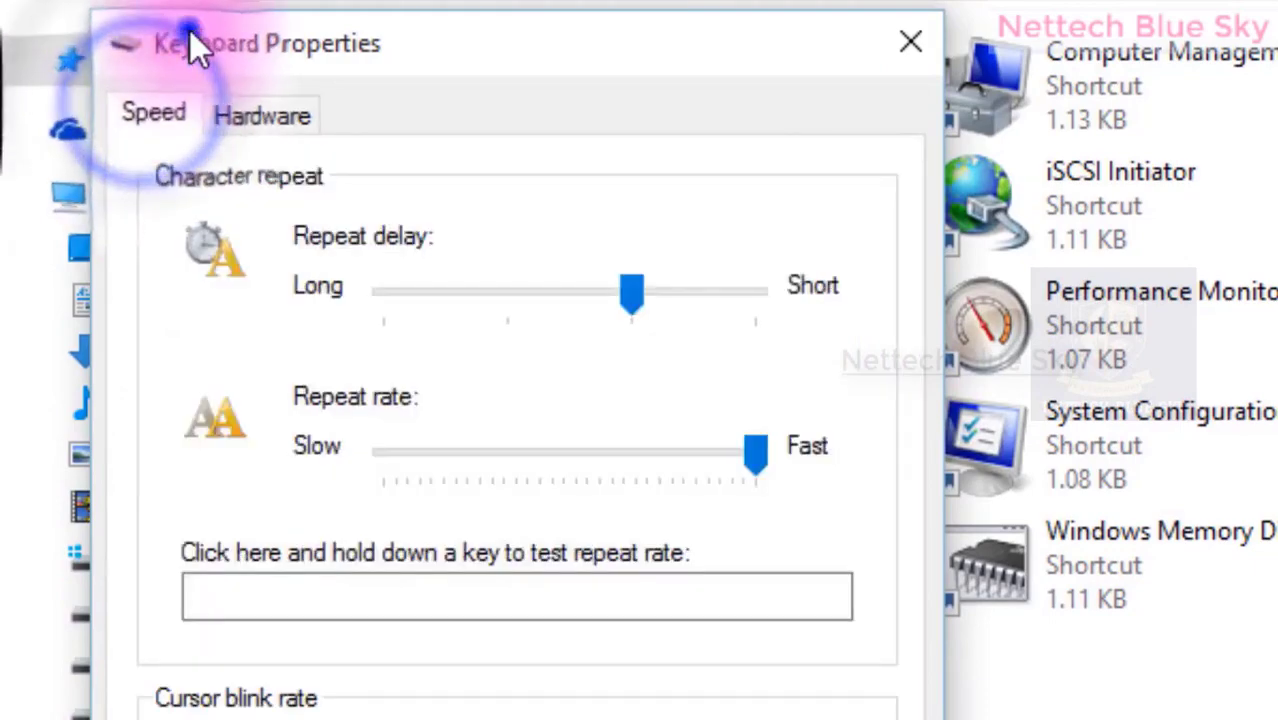
pyautogui.moveTo(190, 31); pyautogui.dragTo(445, 91)
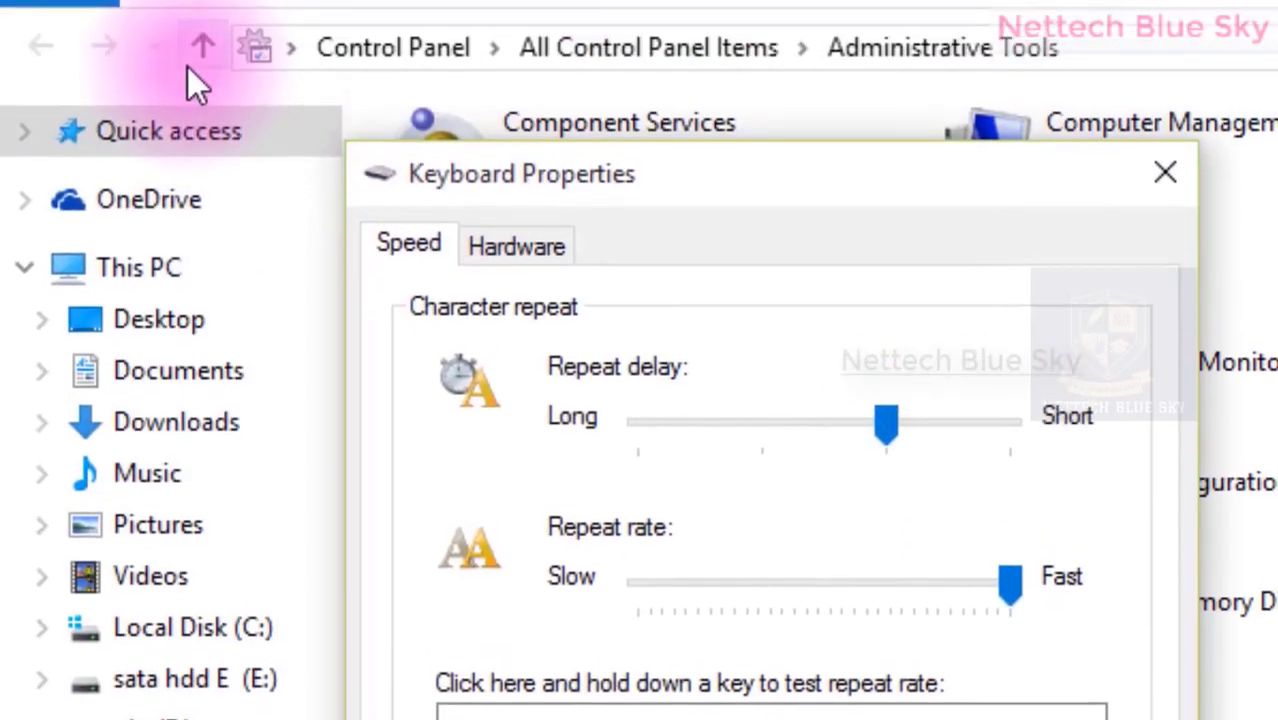
# - Compare the English (United States) and Hindi keyboard layouts in Control Panel's Language settings, and close Keyboard Properties
pyautogui.click(197, 40)
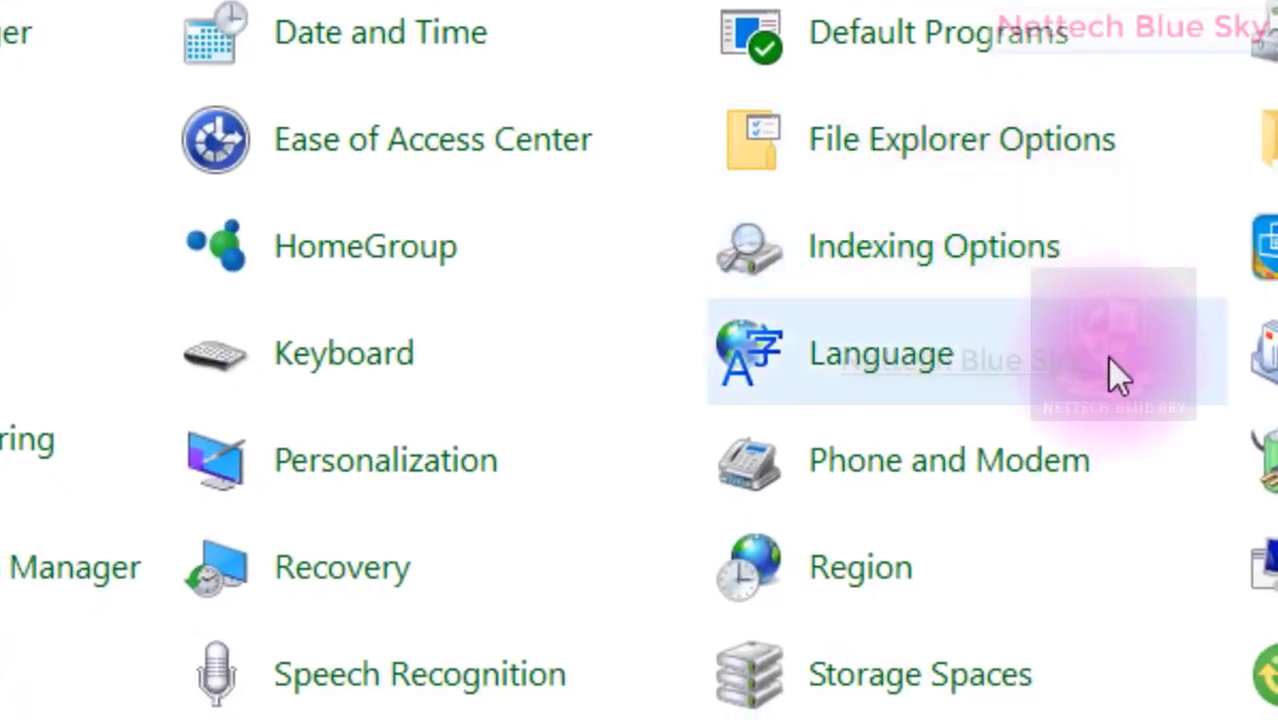
pyautogui.click(884, 378)
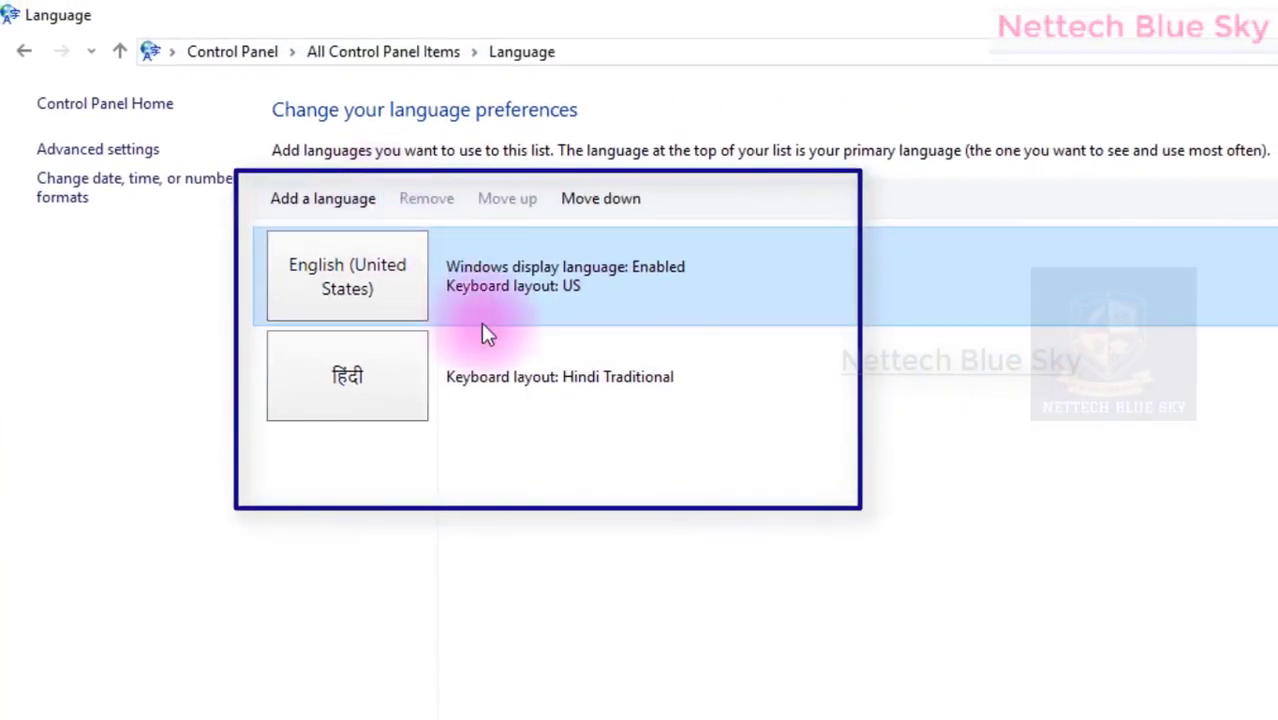
pyautogui.click(495, 355)
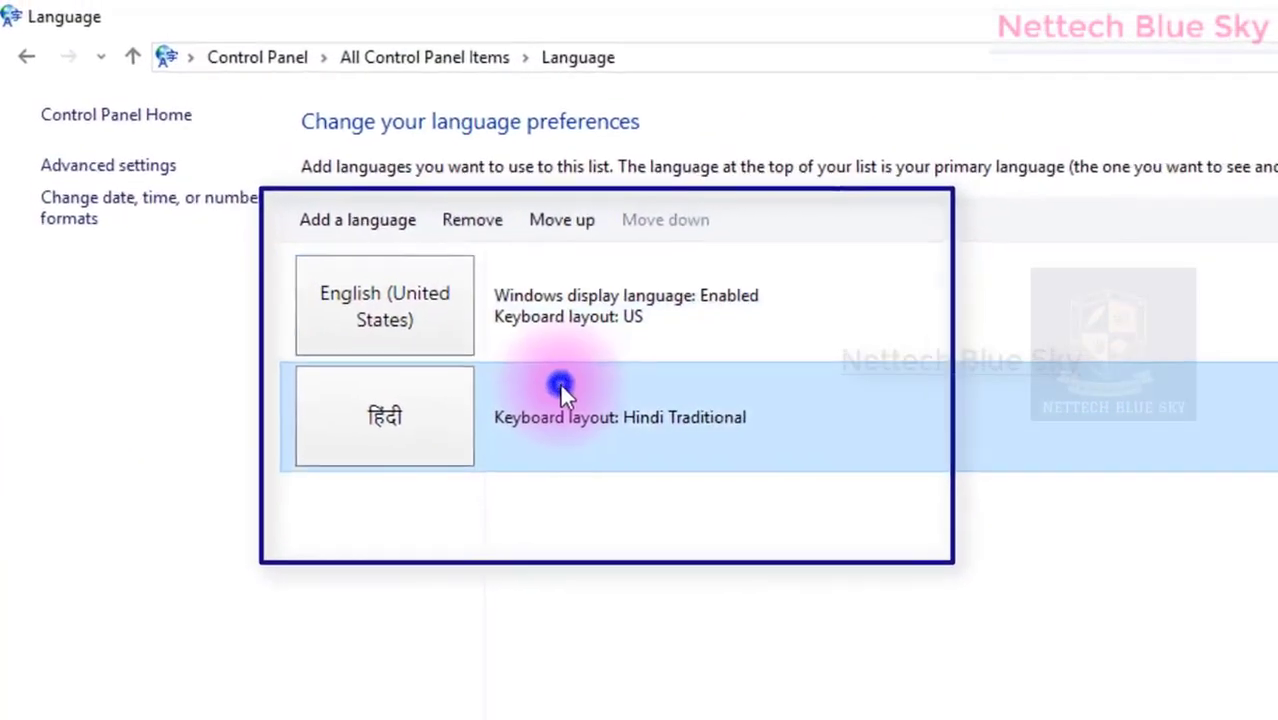
pyautogui.click(496, 297)
pyautogui.click(499, 376)
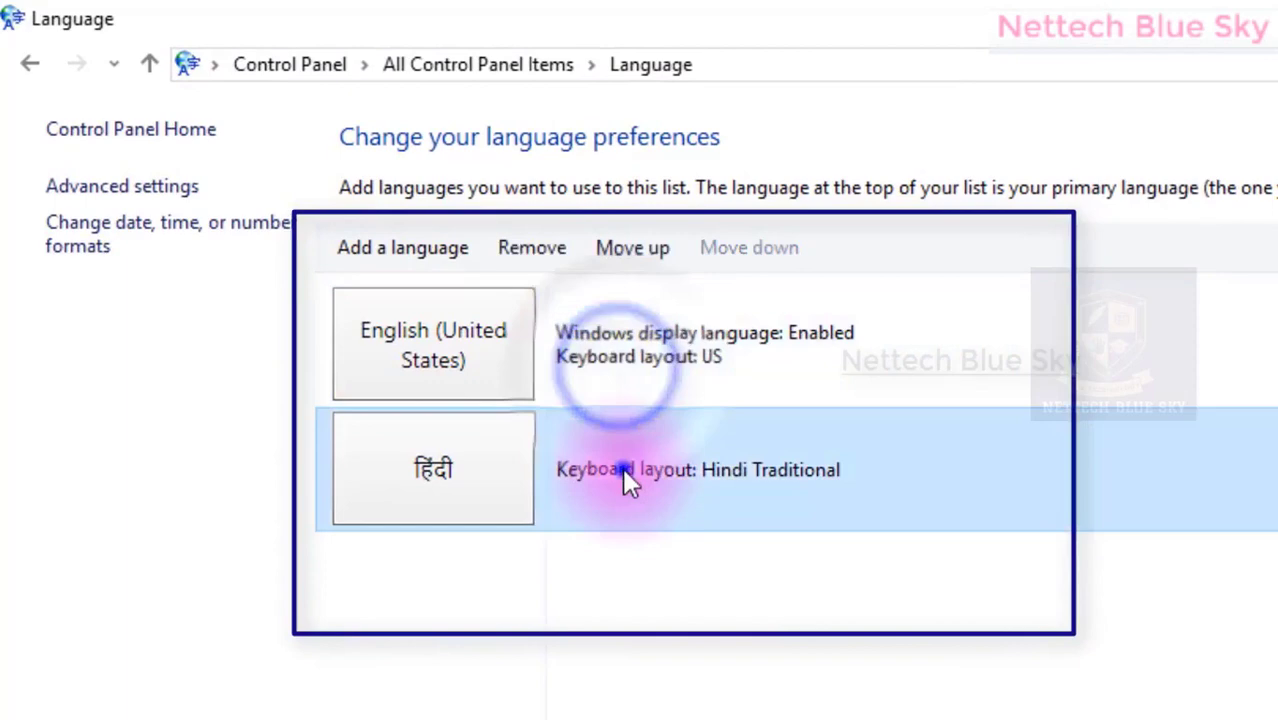
pyautogui.click(597, 368)
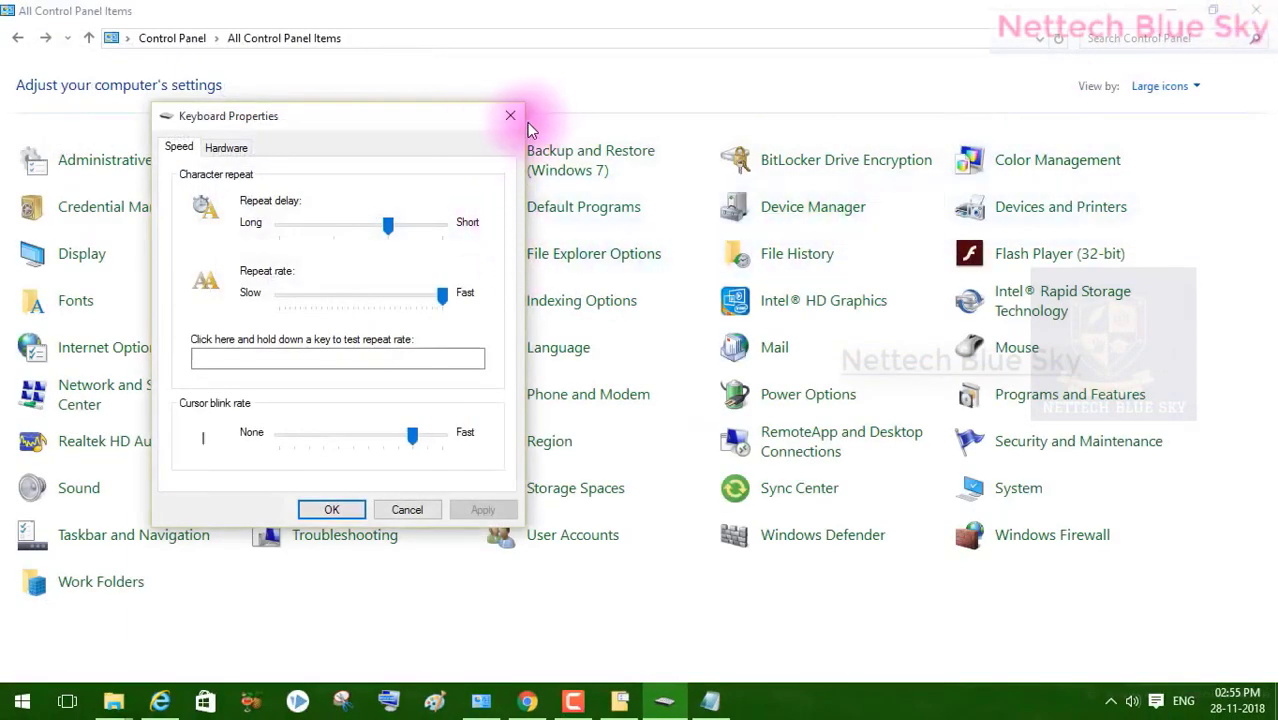
pyautogui.click(517, 120)
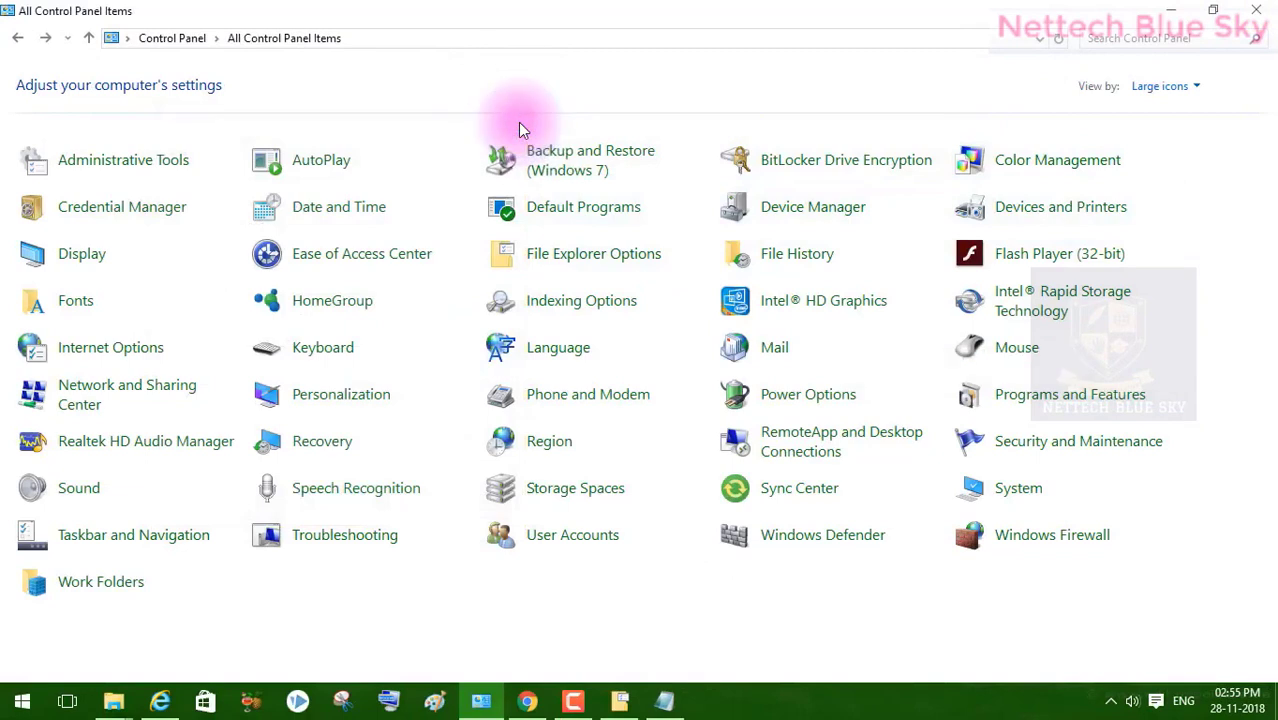